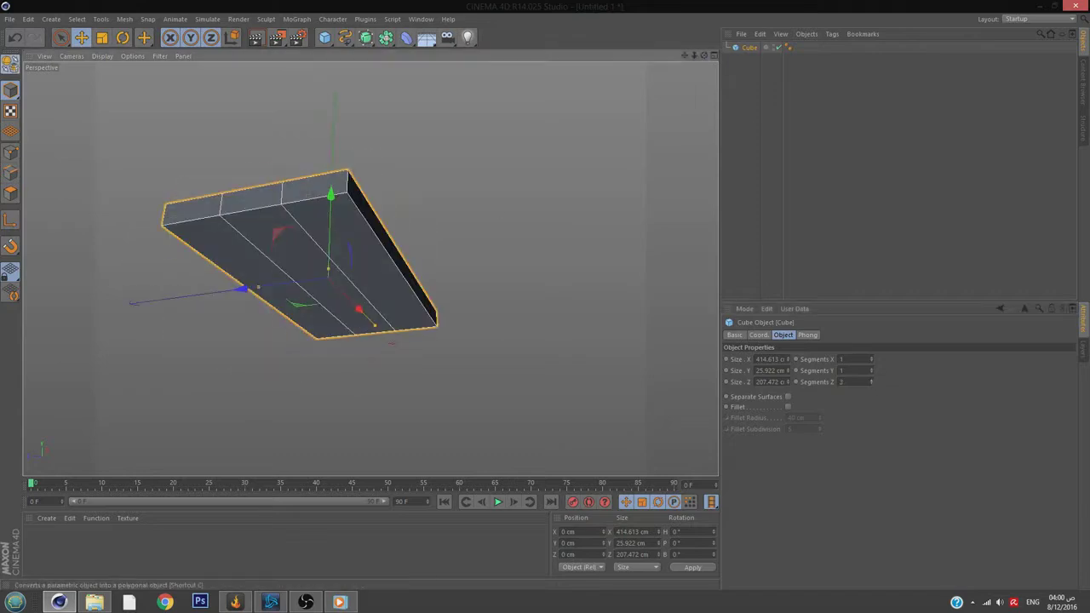
Make the flat slab an editable polygon object and switch to face editing.
{"action": "left_click_drag", "start_coordinate": [256, 256], "coordinate": [324, 247], "text": "alt"}
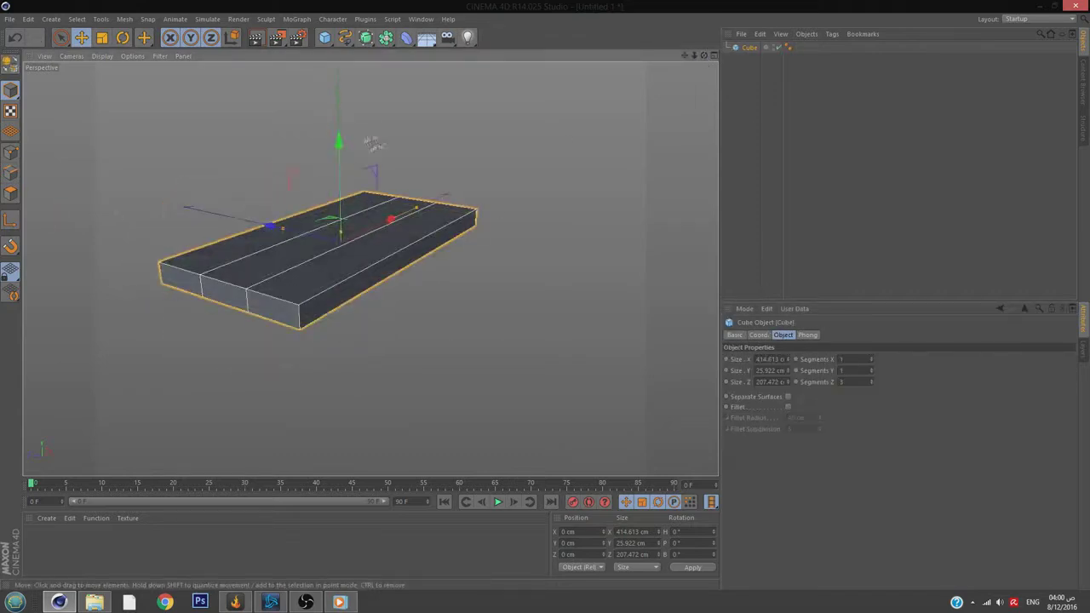
{"action": "left_click_drag", "start_coordinate": [338, 141], "coordinate": [352, 121], "text": "ctrl"}
{"action": "left_click", "coordinate": [10, 194]}
{"action": "key", "text": "c"}
Push the slab's bottom faces down into two legs, then add a new cube raised onto the base.
{"action": "left_click_drag", "start_coordinate": [340, 255], "coordinate": [341, 170], "text": "alt"}
{"action": "left_click", "coordinate": [307, 298]}
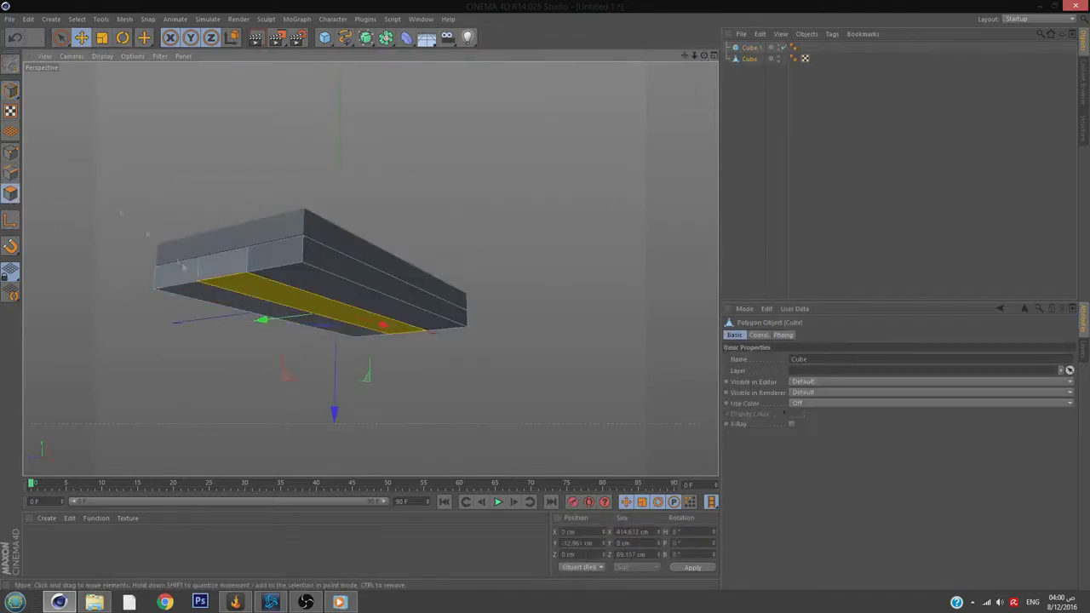
{"action": "left_click_drag", "start_coordinate": [334, 415], "coordinate": [316, 282]}
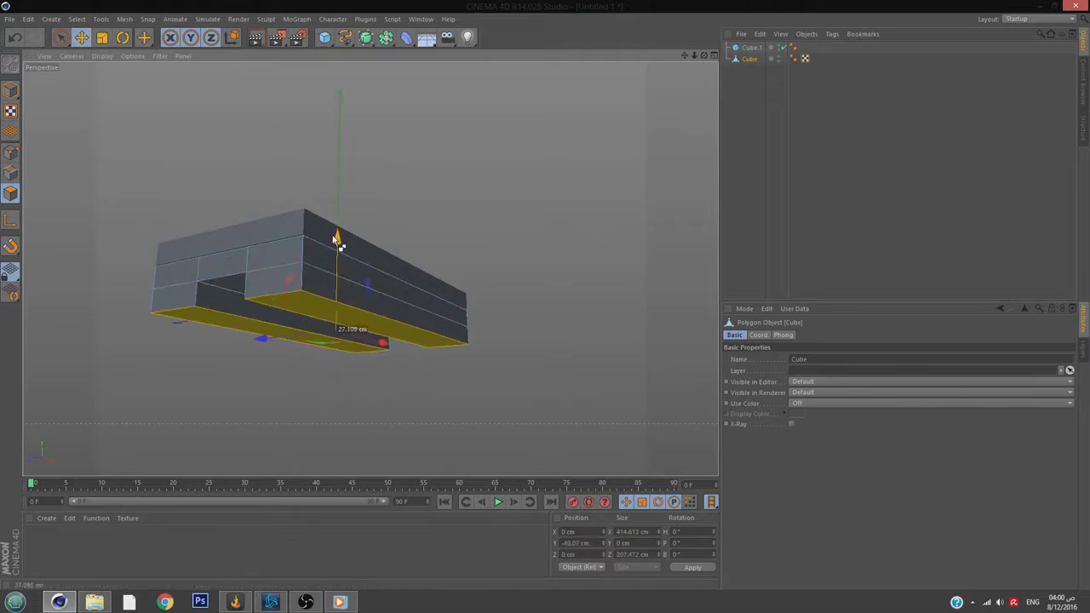
{"action": "left_click_drag", "start_coordinate": [231, 251], "coordinate": [513, 175], "text": "alt"}
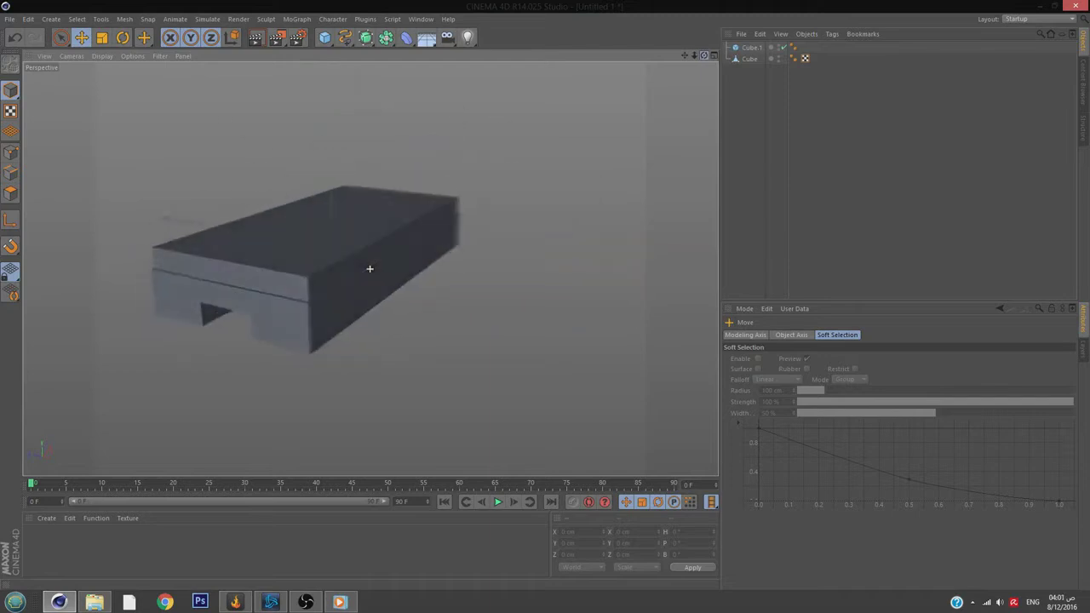
{"action": "left_click", "coordinate": [325, 37]}
{"action": "left_click_drag", "start_coordinate": [333, 97], "coordinate": [345, 156]}
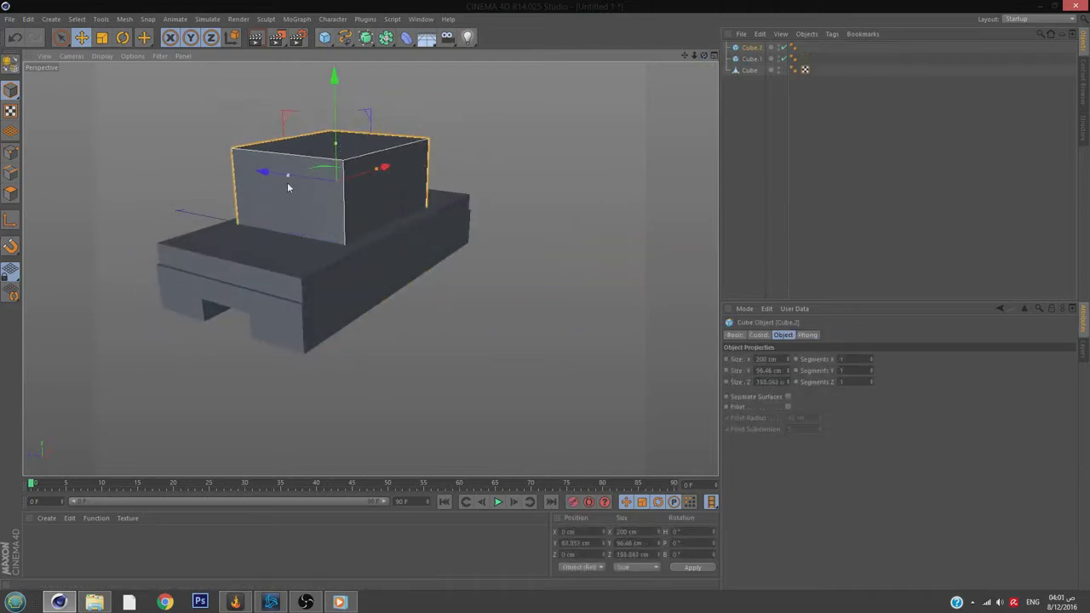
Resize the upper box to about 346 × 152 cm and make it editable.
{"action": "left_click_drag", "start_coordinate": [372, 167], "coordinate": [398, 165]}
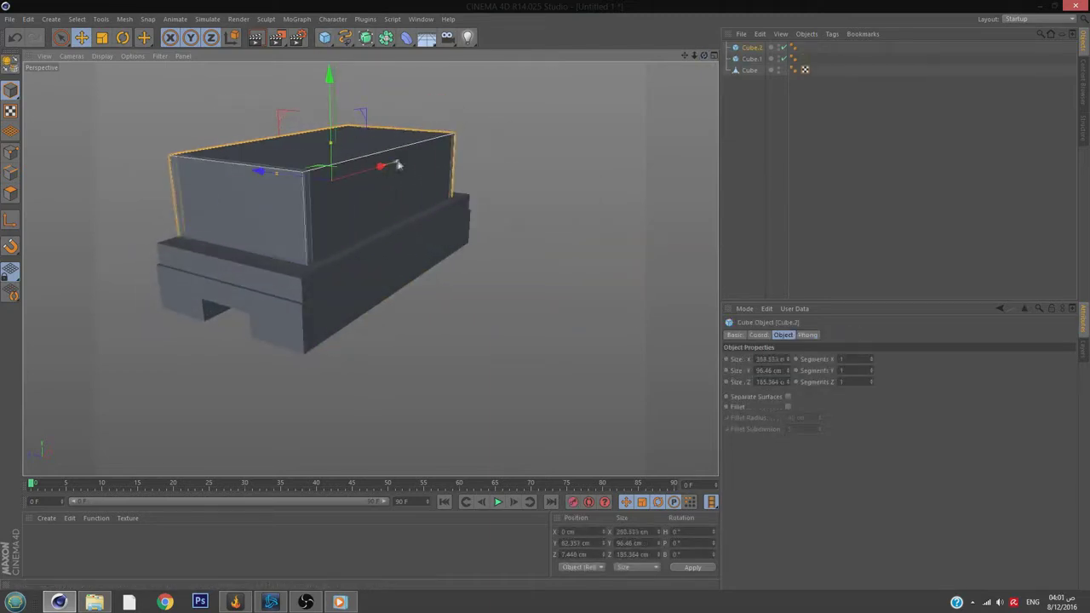
{"action": "mouse_move", "coordinate": [166, 187]}
{"action": "left_mouse_down", "text": "alt"}
{"action": "mouse_move", "coordinate": [267, 145]}
{"action": "mouse_move", "coordinate": [260, 96]}
{"action": "left_mouse_up", "text": "alt"}
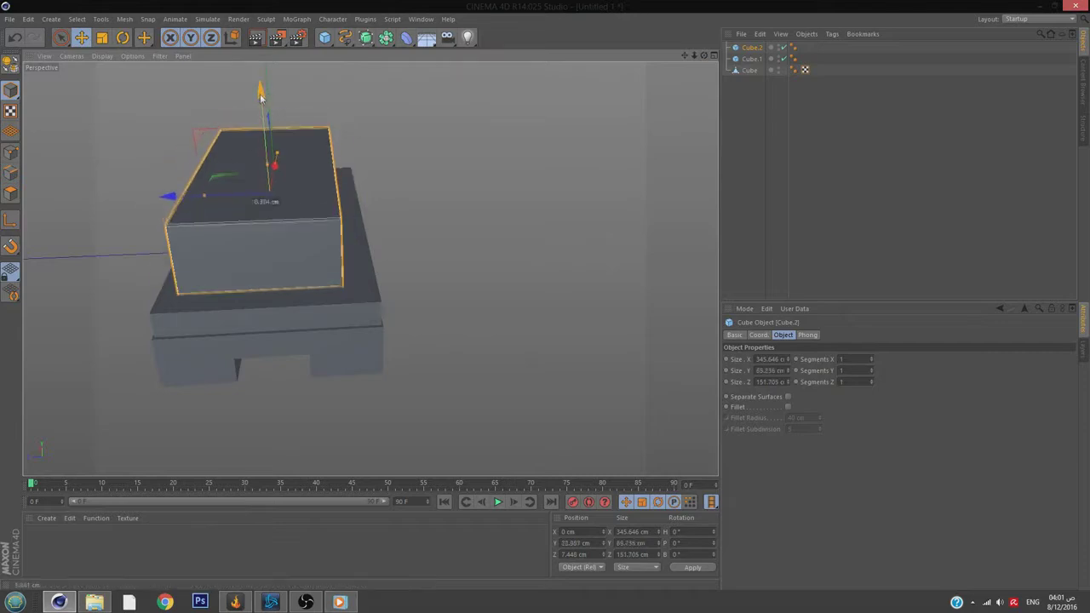
{"action": "left_click", "coordinate": [383, 166]}
{"action": "left_click_drag", "start_coordinate": [382, 165], "coordinate": [630, 173], "text": "alt"}
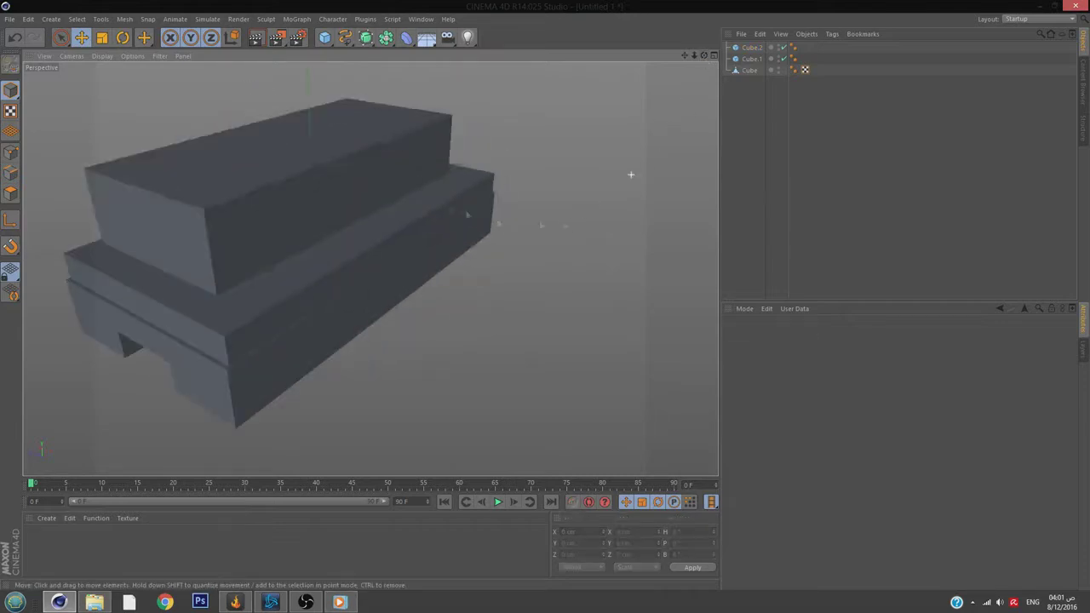
{"action": "left_click", "coordinate": [281, 153]}
{"action": "left_click", "coordinate": [11, 63]}
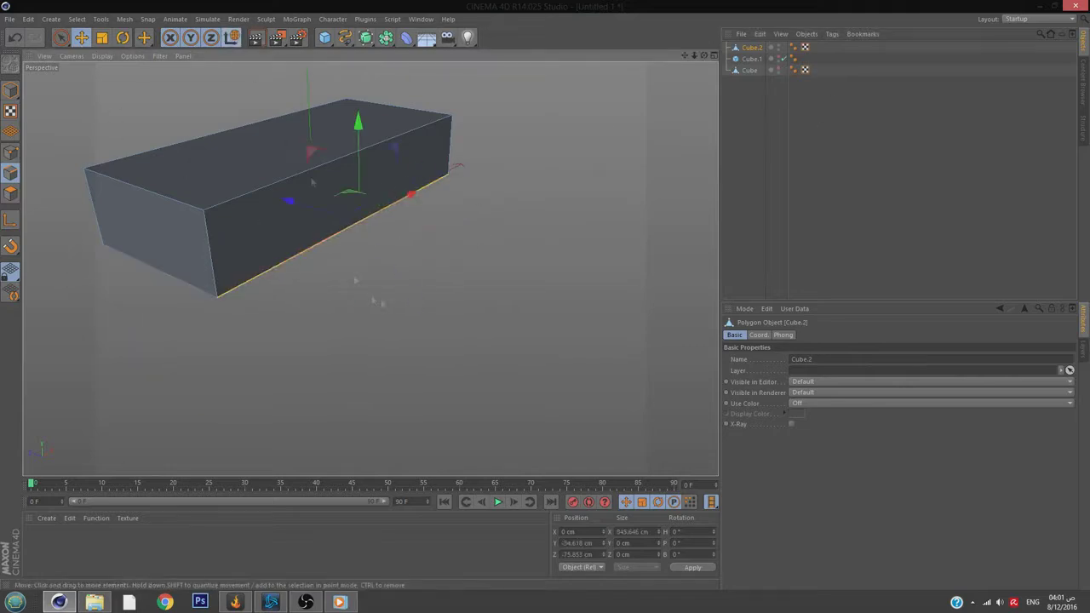
Slant the upper box's front by pushing its front-bottom edge outward, then scale down a new box.
{"action": "left_click_drag", "start_coordinate": [312, 182], "coordinate": [390, 246]}
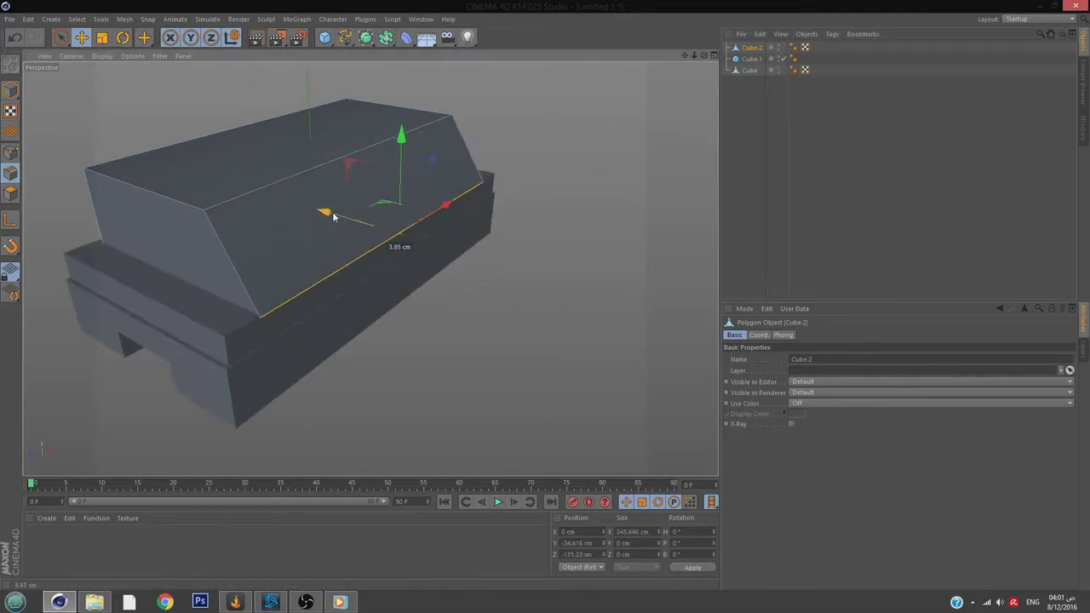
{"action": "left_click_drag", "start_coordinate": [367, 267], "coordinate": [267, 161], "text": "alt"}
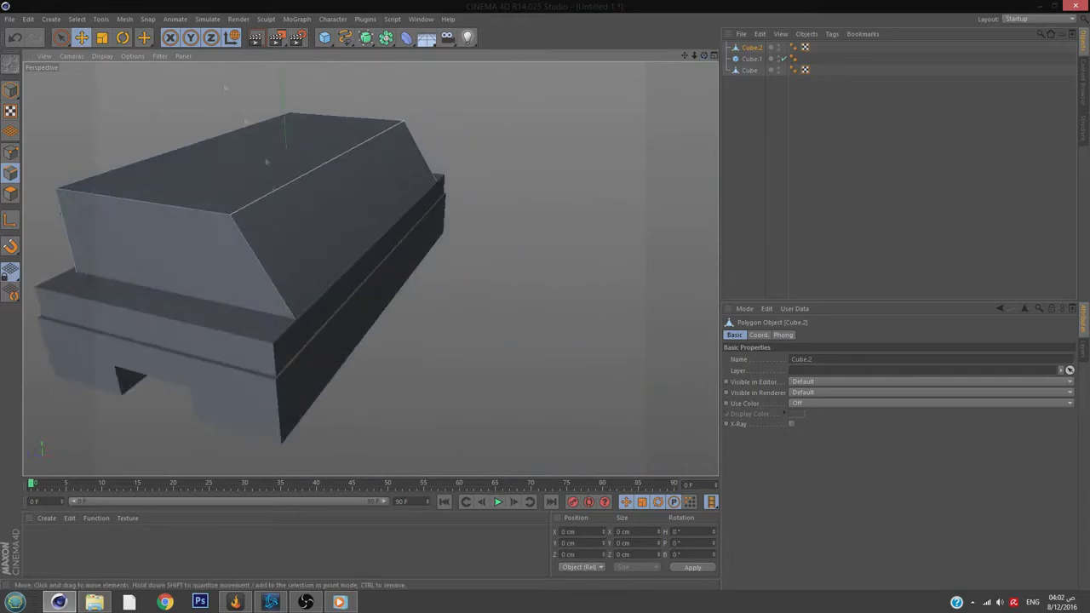
{"action": "mouse_move", "coordinate": [400, 213]}
{"action": "left_mouse_down"}
{"action": "mouse_move", "coordinate": [447, 268]}
{"action": "mouse_move", "coordinate": [409, 221]}
{"action": "left_mouse_up"}
Lower the new box Cube.3 into the printer body, then raise it slightly.
{"action": "key", "text": "e"}
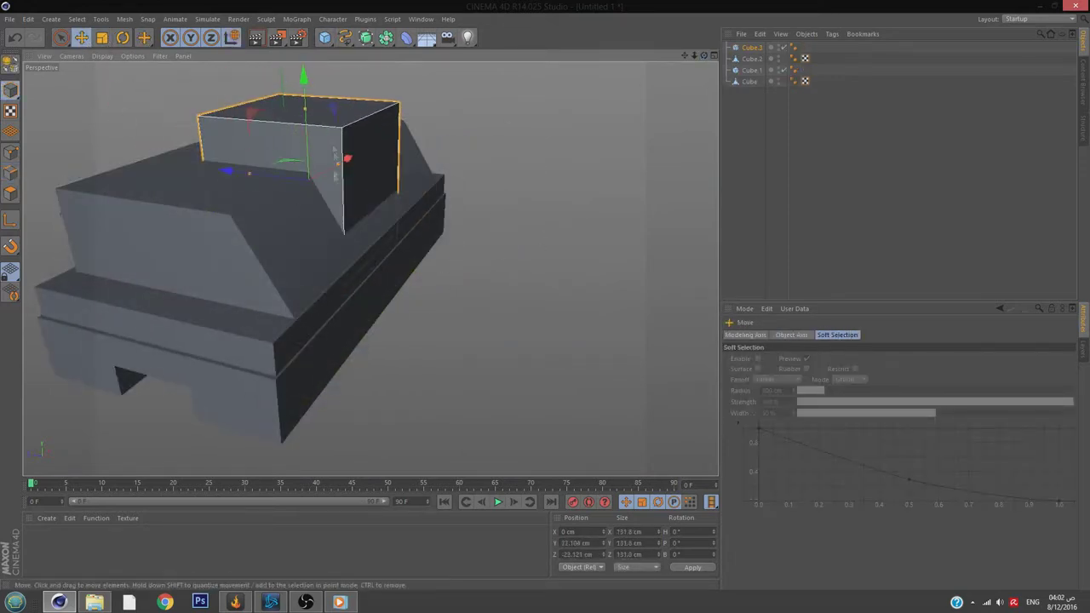
{"action": "mouse_move", "coordinate": [303, 87]}
{"action": "left_mouse_down"}
{"action": "mouse_move", "coordinate": [302, 123]}
{"action": "mouse_move", "coordinate": [260, 153]}
{"action": "mouse_move", "coordinate": [260, 166]}
{"action": "left_mouse_up"}
{"action": "left_click", "coordinate": [737, 63]}
{"action": "left_click_drag", "start_coordinate": [703, 56], "coordinate": [664, 64]}
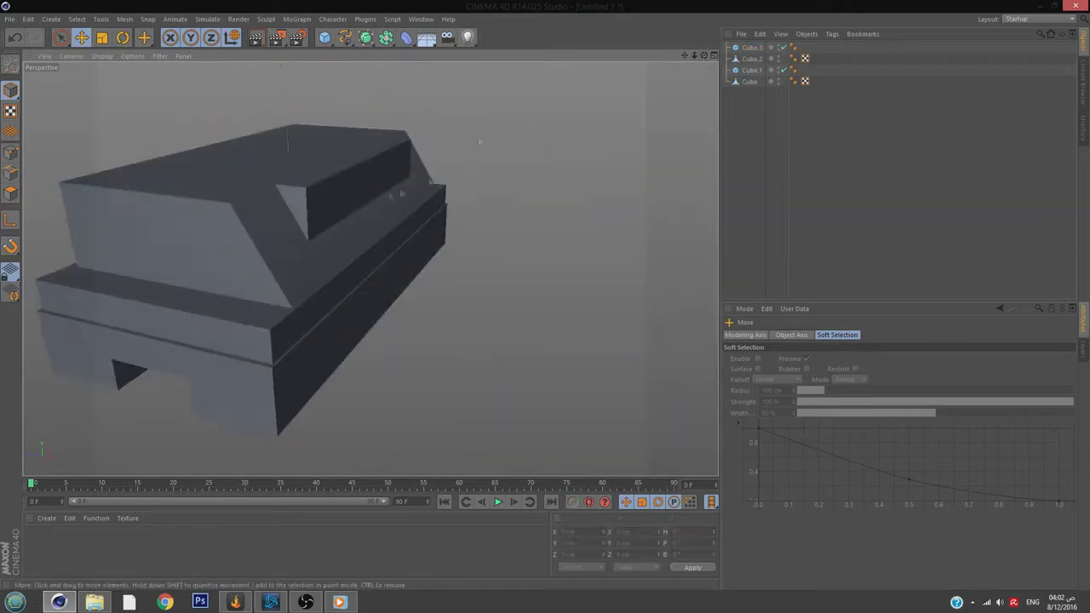
{"action": "left_click", "coordinate": [332, 192]}
{"action": "left_click_drag", "start_coordinate": [292, 116], "coordinate": [295, 78]}
Tilt Cube.3 about -10 degrees, sink it into the body, and slide Cube.2 along its depth.
{"action": "key", "text": "r"}
{"action": "left_click_drag", "start_coordinate": [334, 170], "coordinate": [322, 153]}
{"action": "left_click_drag", "start_coordinate": [301, 112], "coordinate": [302, 136]}
{"action": "left_click", "coordinate": [365, 250]}
{"action": "left_click_drag", "start_coordinate": [316, 214], "coordinate": [285, 232]}
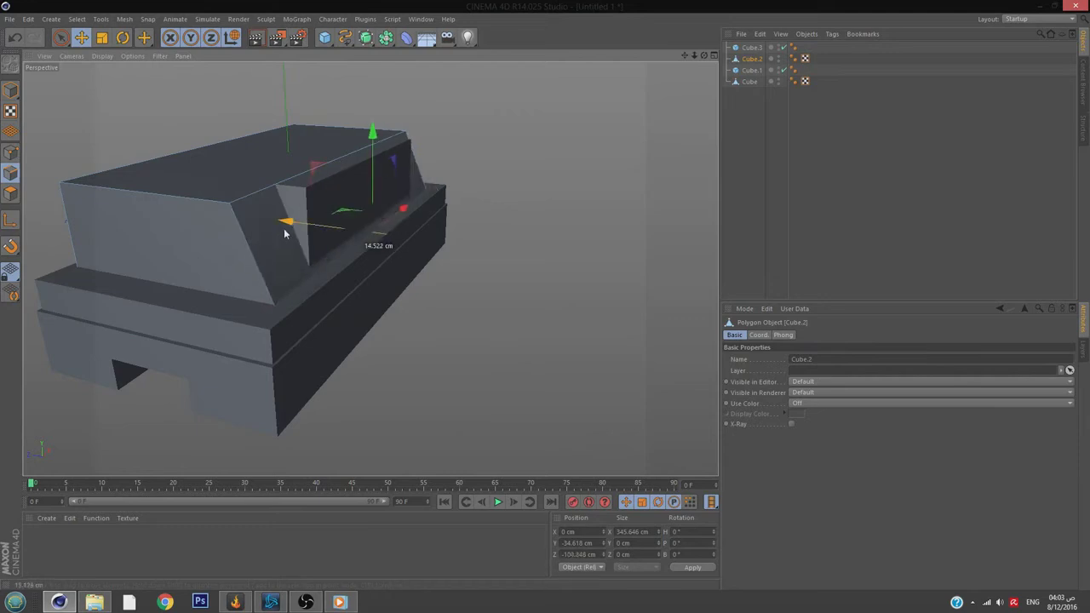
{"action": "left_click", "coordinate": [294, 140]}
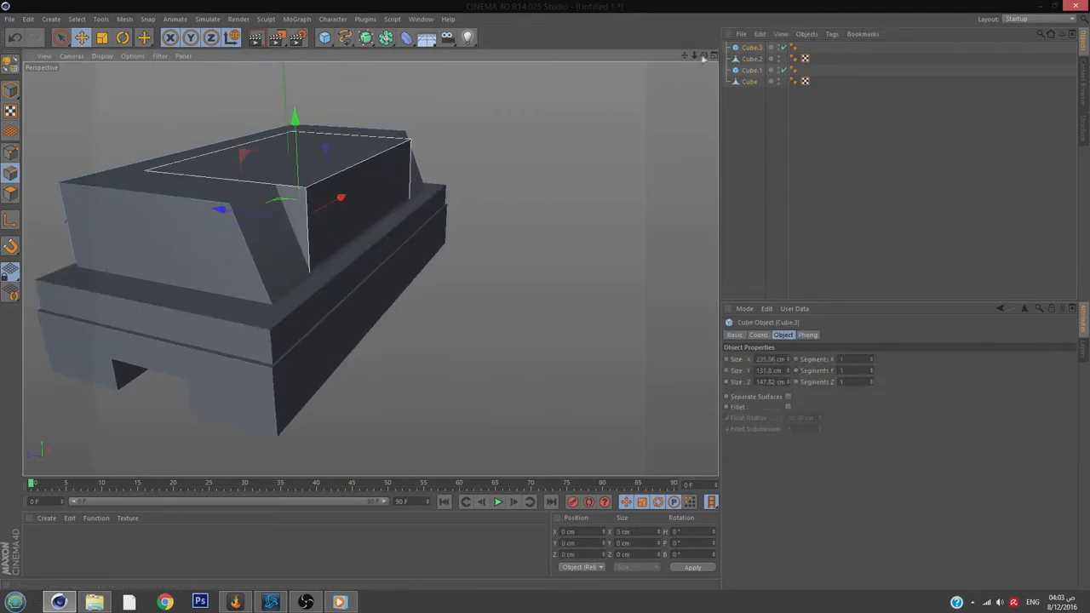
Create a new material, Mat, and apply it to the inset box Cube.3.
{"action": "left_click_drag", "start_coordinate": [340, 255], "coordinate": [255, 256], "text": "alt"}
{"action": "double_click", "coordinate": [34, 545]}
{"action": "left_click_drag", "start_coordinate": [34, 538], "coordinate": [295, 241]}
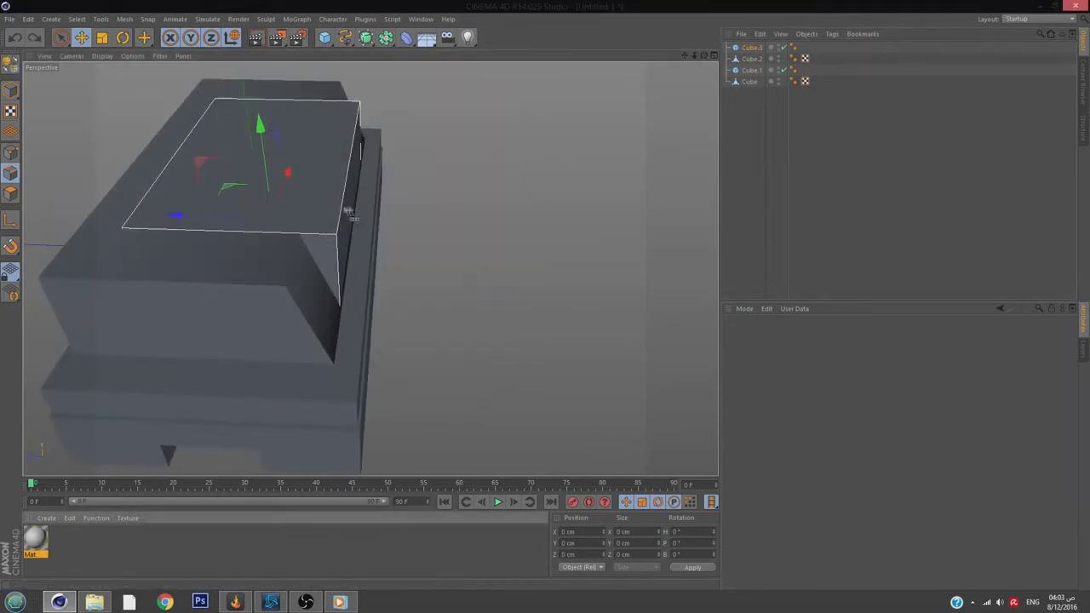
{"action": "mouse_move", "coordinate": [426, 247]}
{"action": "left_mouse_down", "text": "alt"}
{"action": "mouse_move", "coordinate": [369, 268]}
{"action": "mouse_move", "coordinate": [375, 247]}
{"action": "left_mouse_up", "text": "alt"}
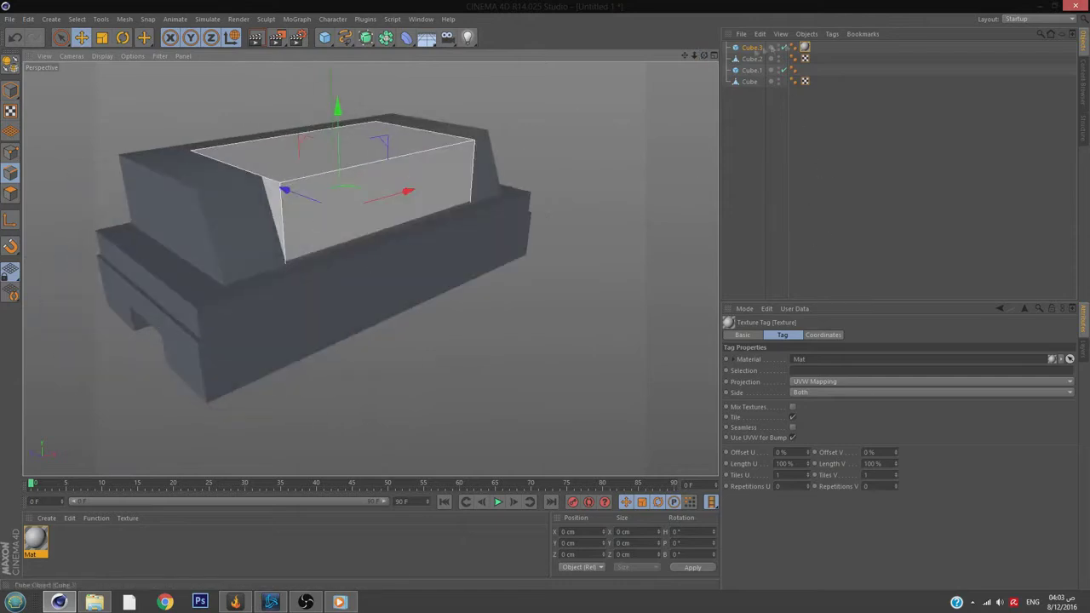
Give Cube.3 16 X and 15 Y segments and make it editable.
{"action": "left_click", "coordinate": [750, 47]}
{"action": "left_click", "coordinate": [871, 358]}
{"action": "left_click_drag", "start_coordinate": [871, 358], "coordinate": [871, 366]}
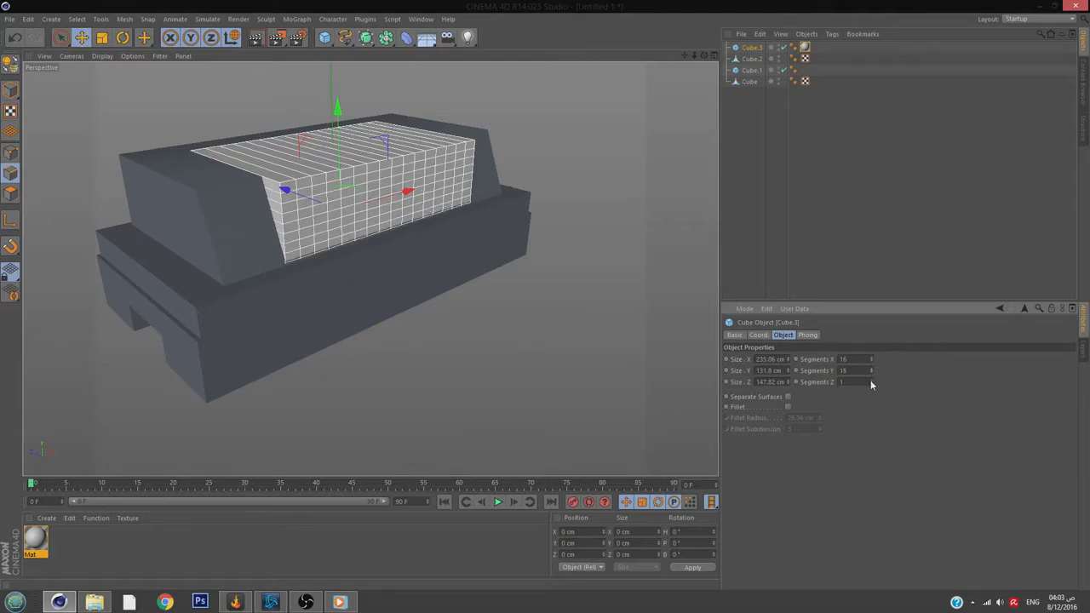
{"action": "key", "text": "c"}
{"action": "scroll", "coordinate": [337, 257], "scroll_direction": "up", "scroll_amount": 5}
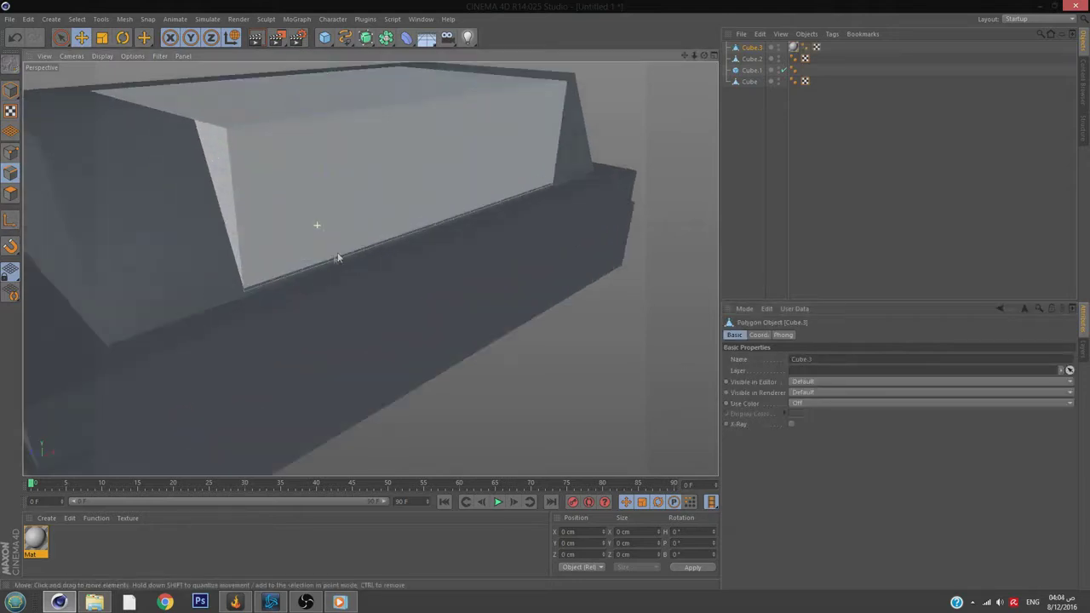
Paint-select a strip of faces along the lower wall and pull it outward along Z.
{"action": "left_click", "coordinate": [297, 247], "text": "shift"}
{"action": "scroll", "coordinate": [429, 203], "scroll_direction": "up", "scroll_amount": 3}
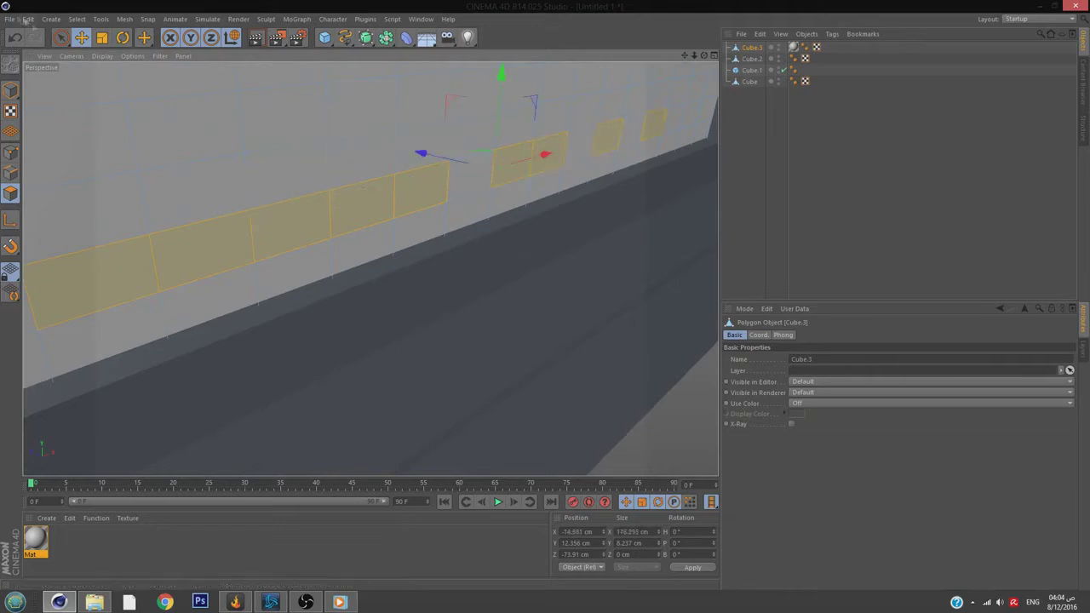
{"action": "left_click", "coordinate": [61, 37]}
{"action": "scroll", "coordinate": [609, 172], "scroll_direction": "down", "scroll_amount": 4}
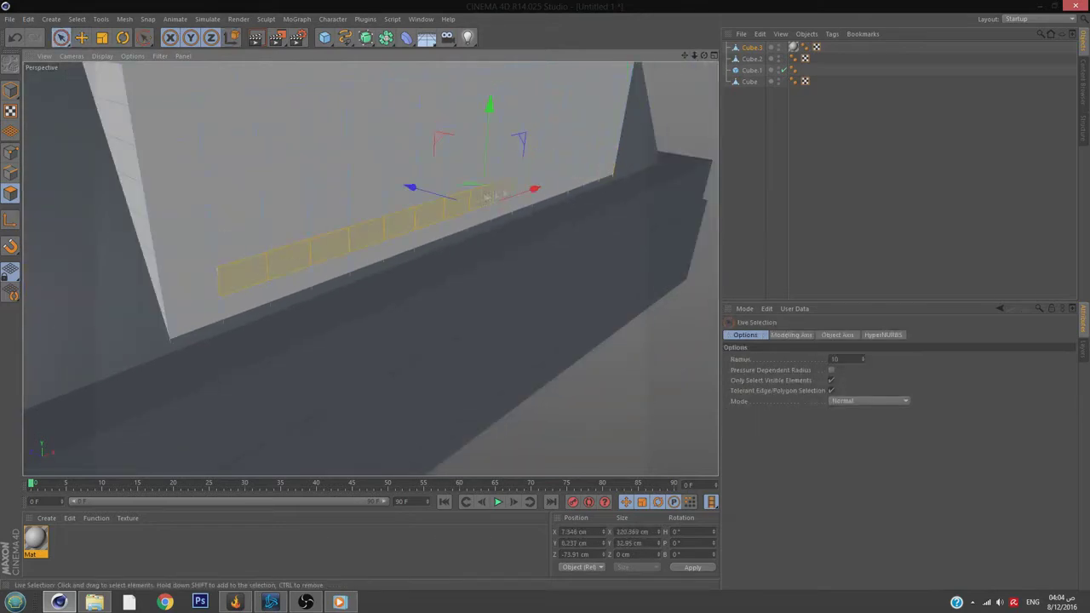
{"action": "mouse_move", "coordinate": [400, 184]}
{"action": "left_mouse_down"}
{"action": "mouse_move", "coordinate": [380, 175]}
{"action": "mouse_move", "coordinate": [383, 197]}
{"action": "left_mouse_up"}
Compare the wall edit with undo and redo, keeping the thin full-length ledge.
{"action": "left_click", "coordinate": [212, 314]}
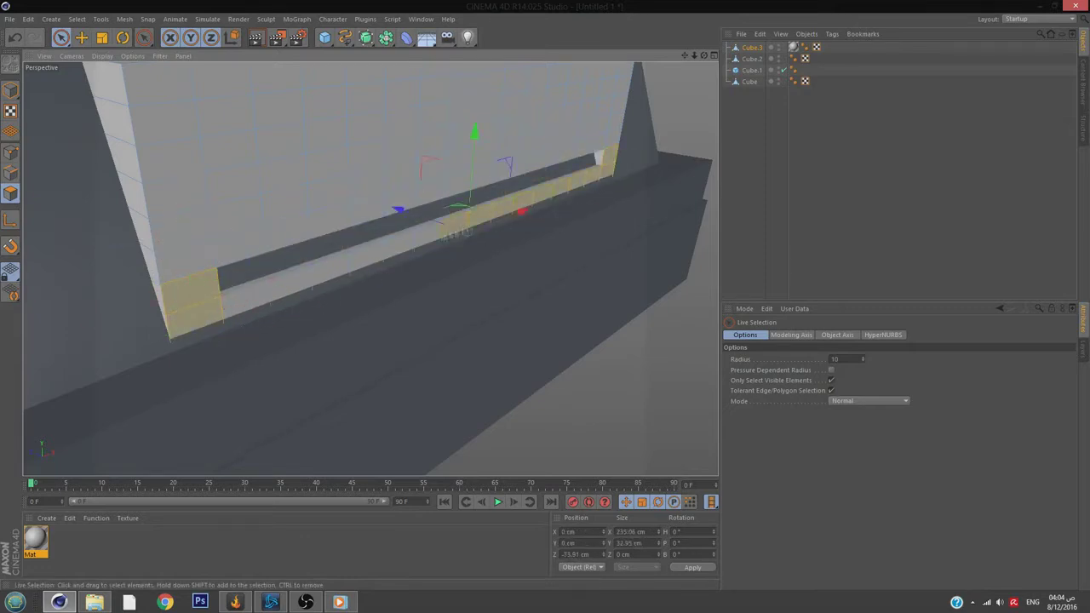
{"action": "key", "text": "ctrl+z"}
{"action": "key", "text": "ctrl+y"}
{"action": "key", "text": "ctrl+z"}
{"action": "key", "text": "ctrl+z"}
{"action": "key", "text": "ctrl+y"}
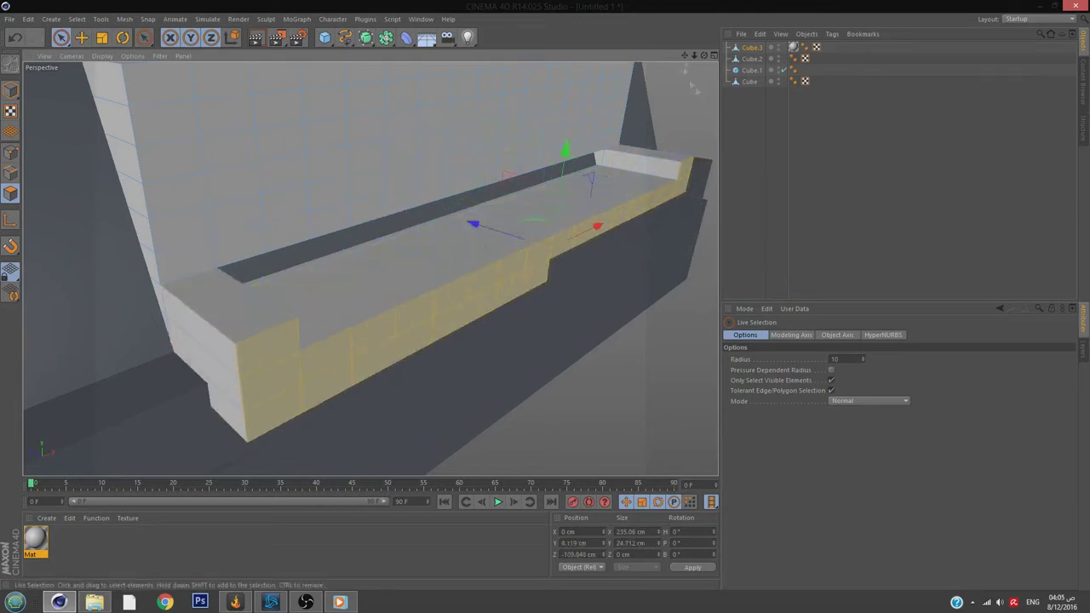
{"action": "scroll", "coordinate": [530, 256], "scroll_direction": "up", "scroll_amount": 5}
{"action": "mouse_move", "coordinate": [530, 256]}
{"action": "left_mouse_down", "text": "alt"}
{"action": "mouse_move", "coordinate": [339, 279]}
{"action": "mouse_move", "coordinate": [369, 268]}
{"action": "mouse_move", "coordinate": [482, 300]}
{"action": "left_mouse_up", "text": "alt"}
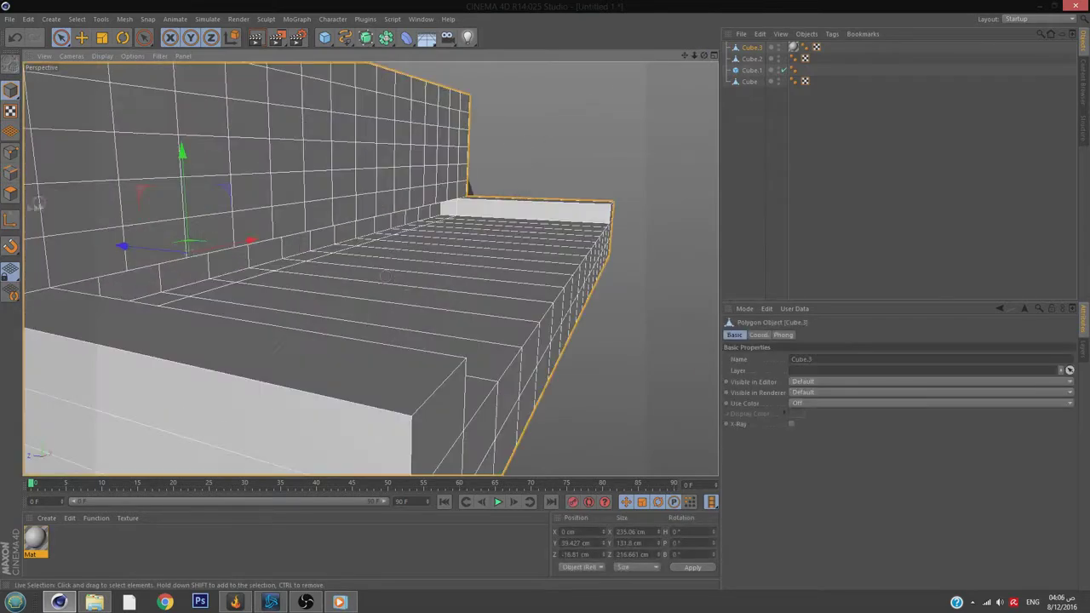
Select a strip of faces along the wall base, squash it thin vertically, and shift it left.
{"action": "left_click_drag", "start_coordinate": [102, 285], "coordinate": [241, 260]}
{"action": "left_click_drag", "start_coordinate": [380, 230], "coordinate": [430, 213]}
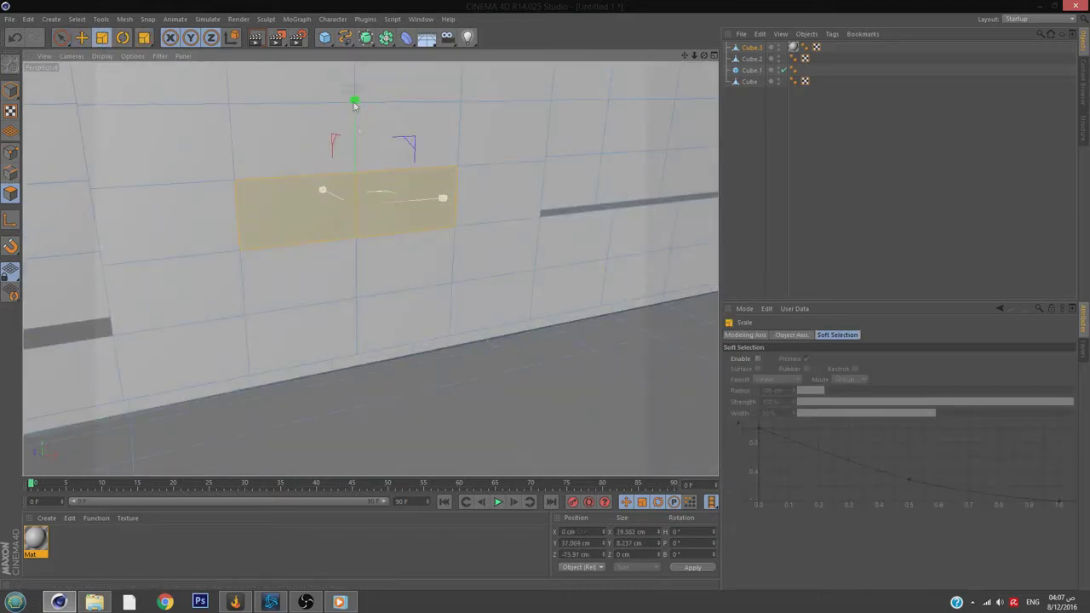
{"action": "mouse_move", "coordinate": [361, 164]}
{"action": "left_mouse_down"}
{"action": "mouse_move", "coordinate": [369, 199]}
{"action": "mouse_move", "coordinate": [303, 180]}
{"action": "left_mouse_up"}
{"action": "key", "text": "e"}
{"action": "key", "text": "ctrl+z"}
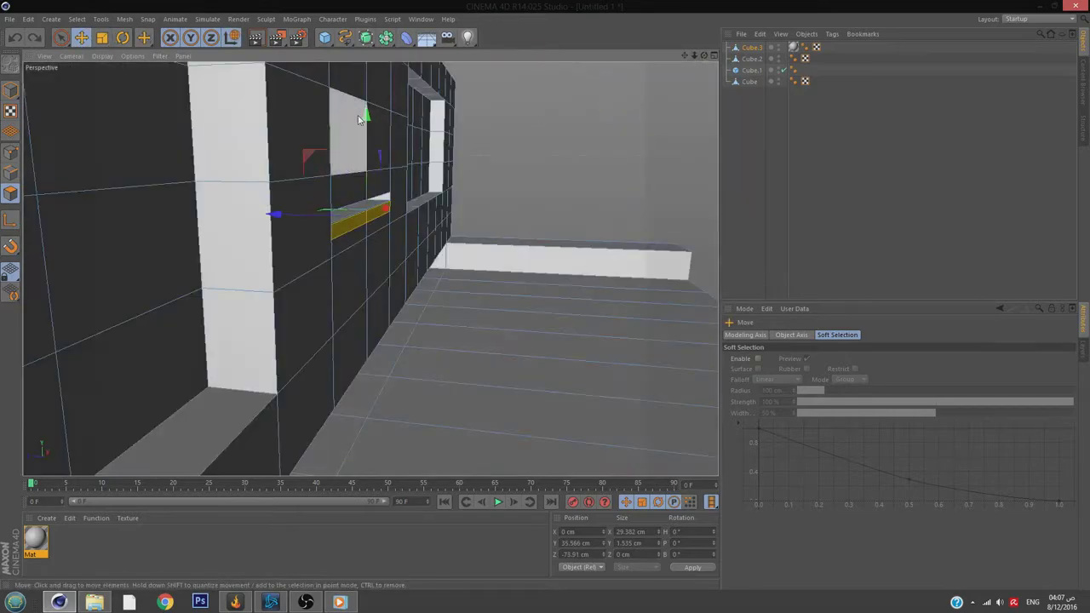
{"action": "left_click_drag", "start_coordinate": [366, 219], "coordinate": [290, 225]}
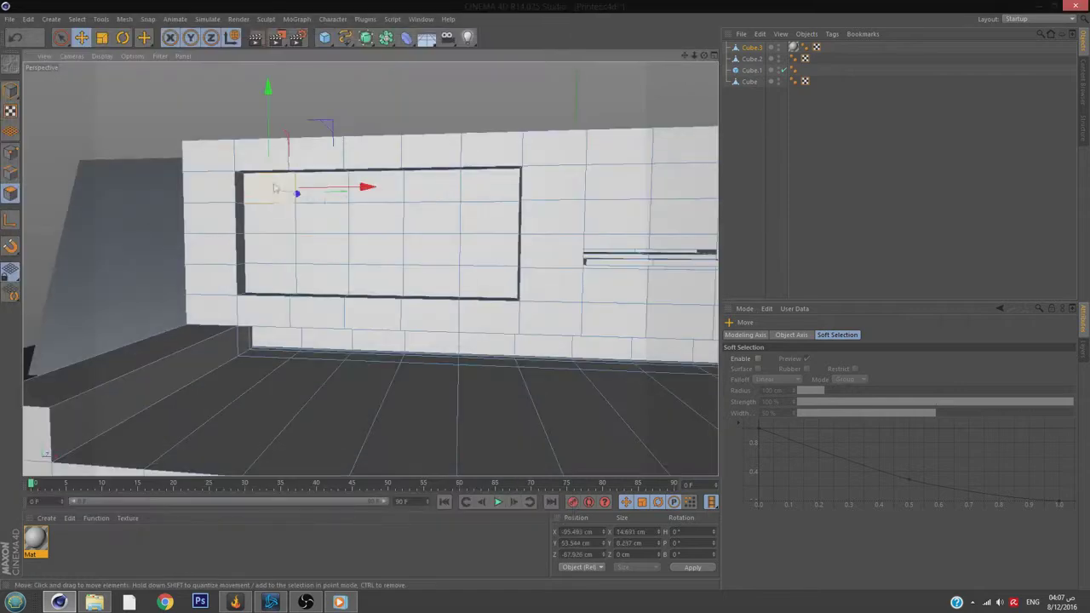
Select the rectangular patch of faces inside the window frame.
{"action": "mouse_move", "coordinate": [498, 192]}
{"action": "left_mouse_down"}
{"action": "mouse_move", "coordinate": [385, 254]}
{"action": "mouse_move", "coordinate": [502, 285]}
{"action": "left_mouse_up"}
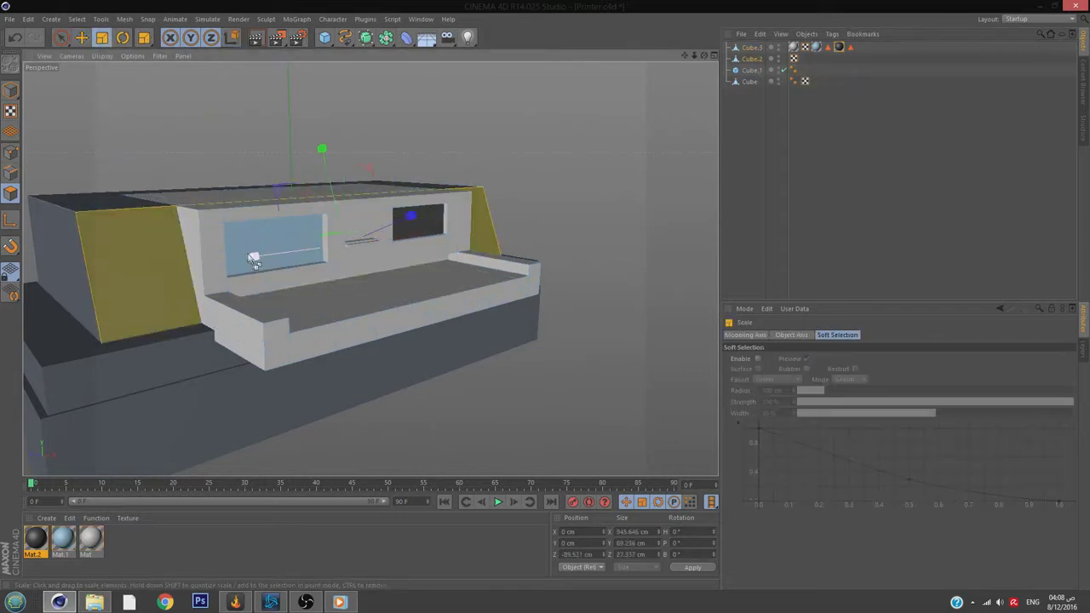
Inset the left side face into a thin strip and sink it inward as a vertical slot.
{"action": "left_click", "coordinate": [136, 272]}
{"action": "scroll", "coordinate": [136, 272], "scroll_direction": "up", "scroll_amount": 3}
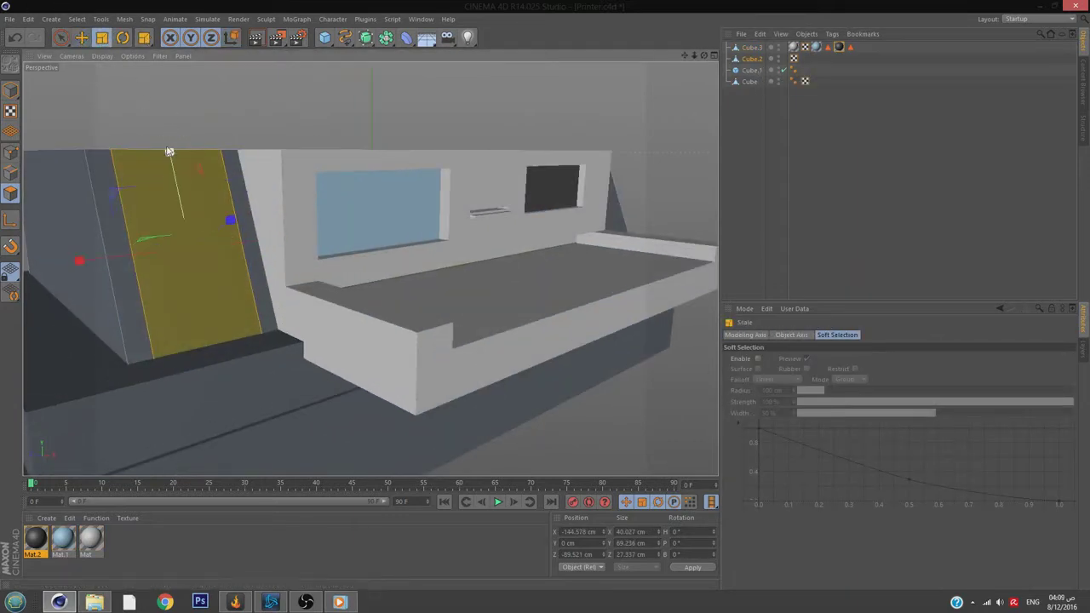
{"action": "key", "text": "e"}
{"action": "mouse_move", "coordinate": [259, 189]}
{"action": "left_mouse_down", "text": "alt"}
{"action": "mouse_move", "coordinate": [335, 253]}
{"action": "mouse_move", "coordinate": [255, 213]}
{"action": "left_mouse_up", "text": "alt"}
{"action": "key", "text": "t"}
{"action": "left_click_drag", "start_coordinate": [357, 292], "coordinate": [239, 292]}
{"action": "left_click_drag", "start_coordinate": [370, 269], "coordinate": [324, 268]}
{"action": "key", "text": "e"}
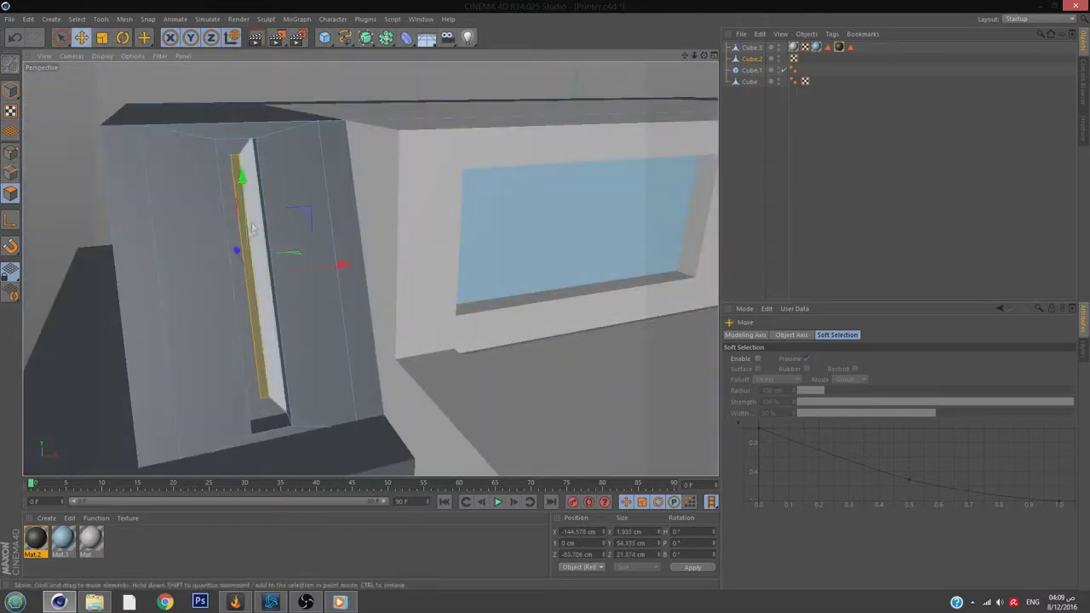
{"action": "mouse_move", "coordinate": [236, 244]}
{"action": "left_mouse_down", "text": "alt"}
{"action": "mouse_move", "coordinate": [369, 268]}
{"action": "mouse_move", "coordinate": [261, 256]}
{"action": "mouse_move", "coordinate": [302, 335]}
{"action": "mouse_move", "coordinate": [370, 268]}
{"action": "mouse_move", "coordinate": [324, 321]}
{"action": "left_mouse_up", "text": "alt"}
Add a new cylinder and a new cube above the printer.
{"action": "key", "text": "h"}
{"action": "left_click_drag", "start_coordinate": [325, 37], "coordinate": [349, 83]}
{"action": "mouse_move", "coordinate": [324, 37]}
{"action": "left_mouse_down"}
{"action": "mouse_move", "coordinate": [369, 136]}
{"action": "mouse_move", "coordinate": [341, 170]}
{"action": "left_mouse_up"}
{"action": "left_click", "coordinate": [349, 256]}
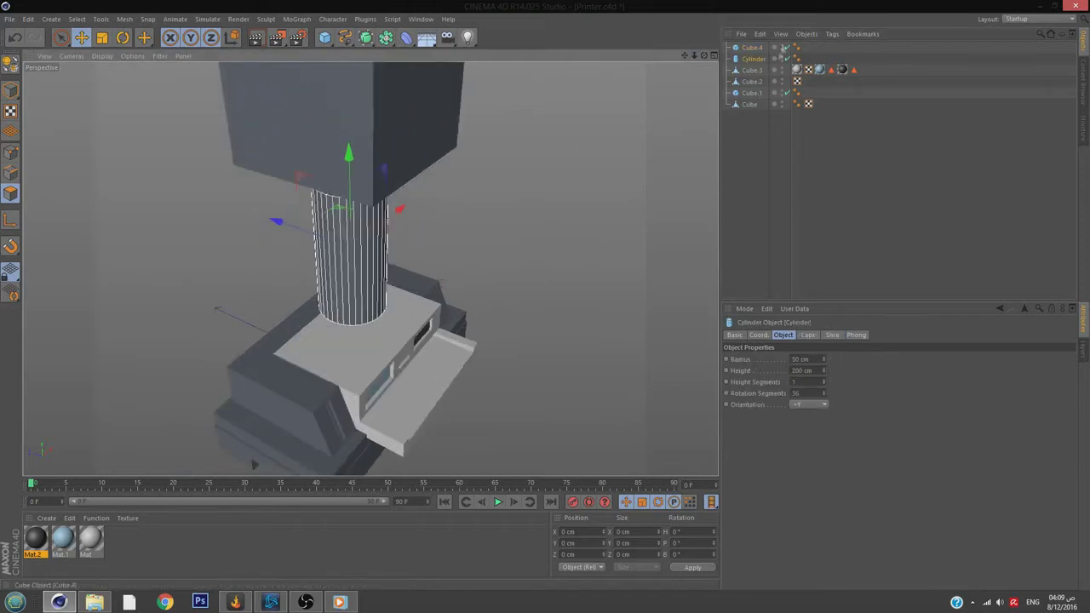
Shrink the cylinder to a 4.213 cm radius and 31.454 cm height, and scale Cube.4 down.
{"action": "left_click_drag", "start_coordinate": [349, 255], "coordinate": [179, 160], "text": "alt"}
{"action": "left_click_drag", "start_coordinate": [344, 160], "coordinate": [352, 186]}
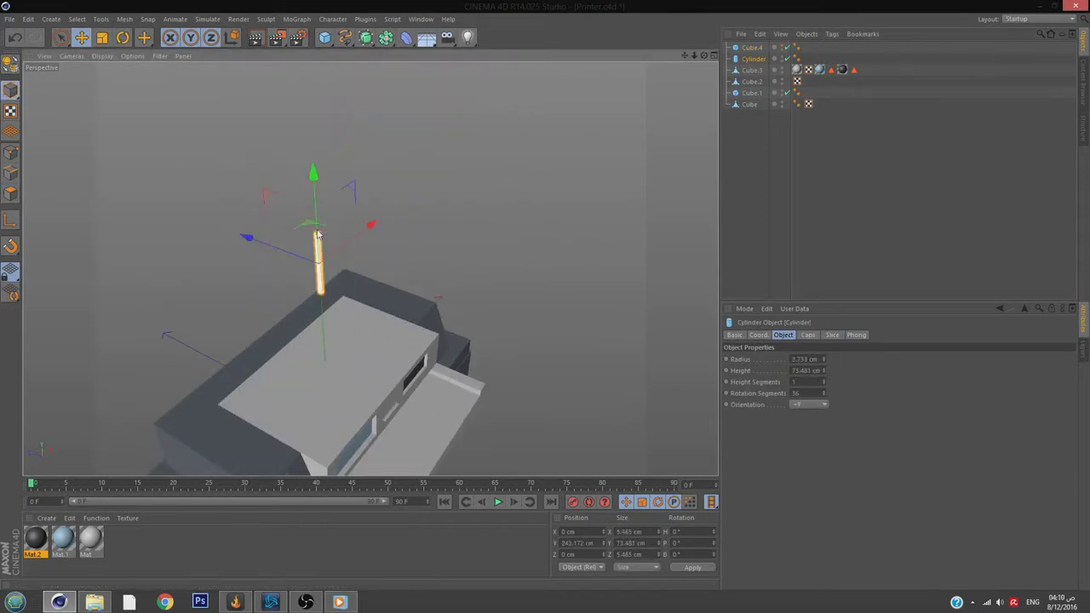
{"action": "left_click", "coordinate": [406, 127]}
{"action": "scroll", "coordinate": [407, 127], "scroll_direction": "down", "scroll_amount": 3}
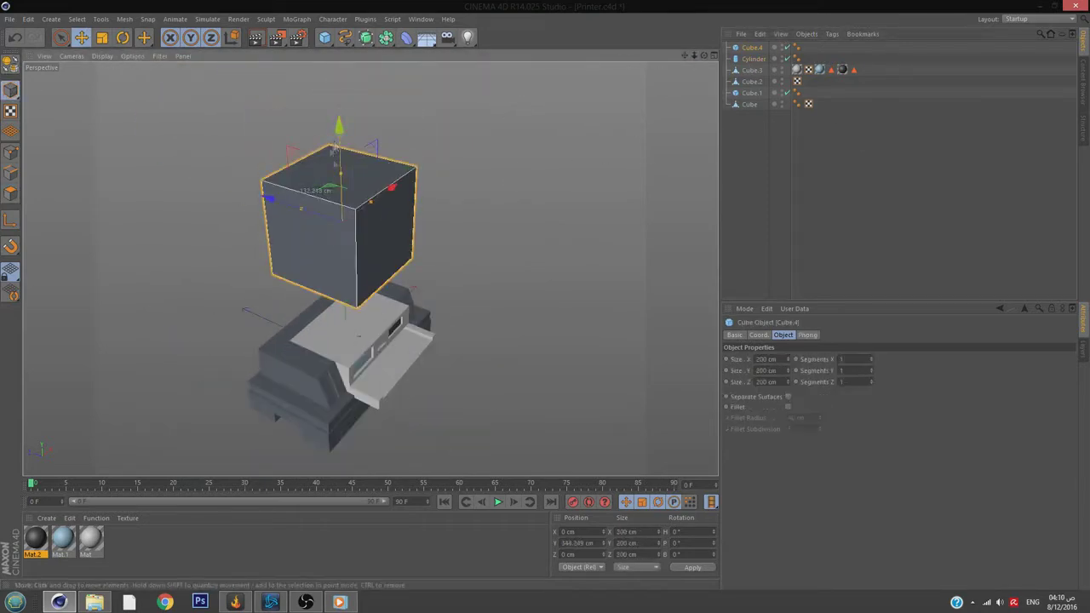
{"action": "key", "text": "t"}
{"action": "left_click_drag", "start_coordinate": [340, 255], "coordinate": [117, 376]}
{"action": "key", "text": "ctrl+z"}
{"action": "scroll", "coordinate": [495, 200], "scroll_direction": "up", "scroll_amount": 3}
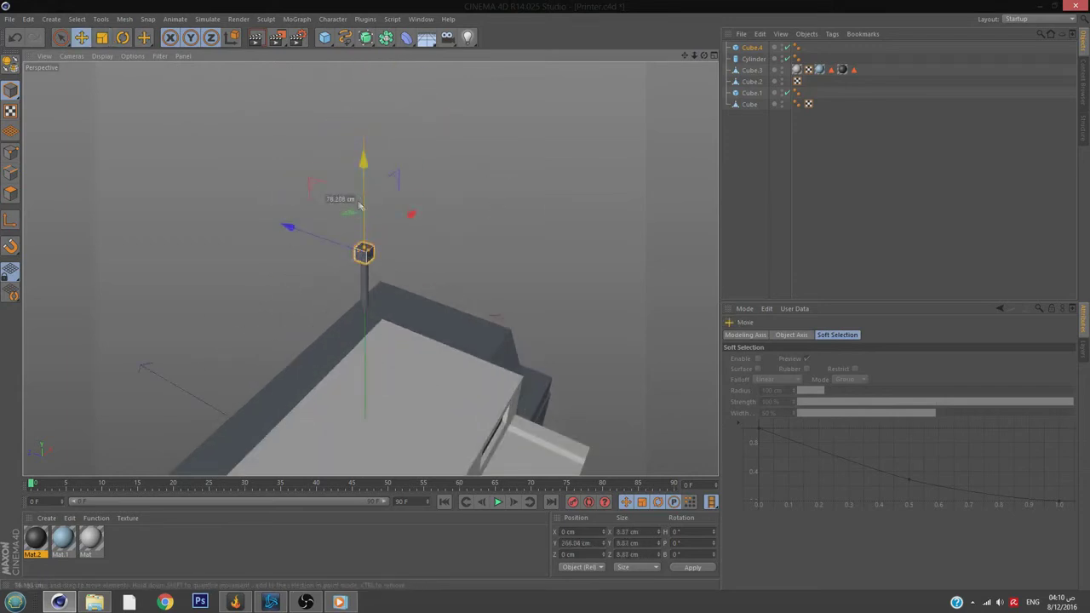
{"action": "scroll", "coordinate": [360, 206], "scroll_direction": "up", "scroll_amount": 5}
Check the 8.87 cm cube capping the cylinder from the front and select both parts.
{"action": "mouse_move", "coordinate": [370, 202]}
{"action": "left_mouse_down", "text": "alt"}
{"action": "mouse_move", "coordinate": [369, 255]}
{"action": "mouse_move", "coordinate": [356, 188]}
{"action": "mouse_move", "coordinate": [375, 255]}
{"action": "left_mouse_up", "text": "alt"}
{"action": "scroll", "coordinate": [369, 268], "scroll_direction": "down", "scroll_amount": 3}
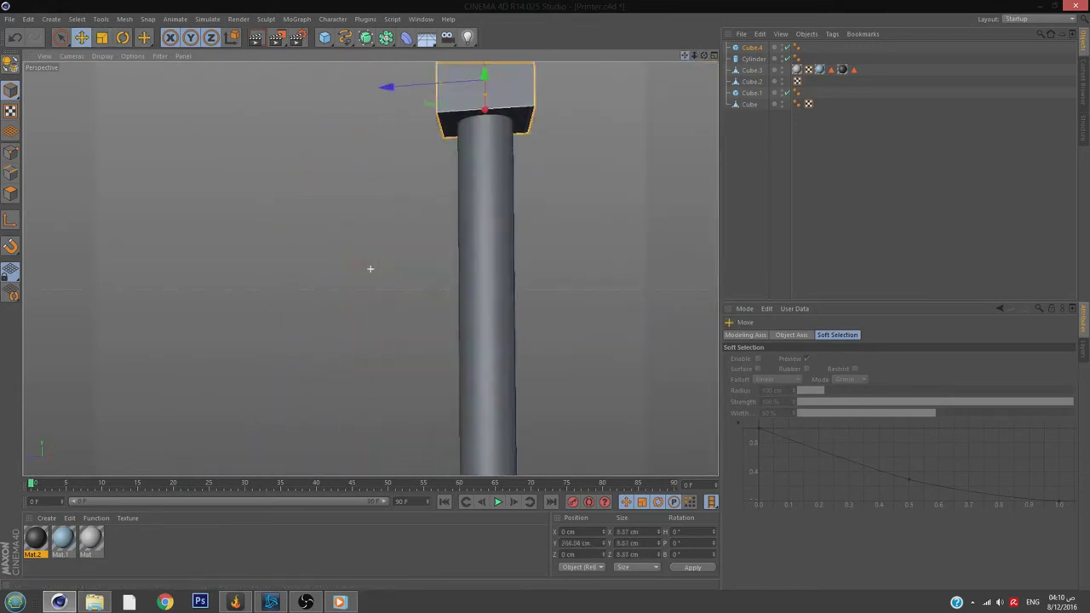
{"action": "scroll", "coordinate": [356, 188], "scroll_direction": "down", "scroll_amount": 2}
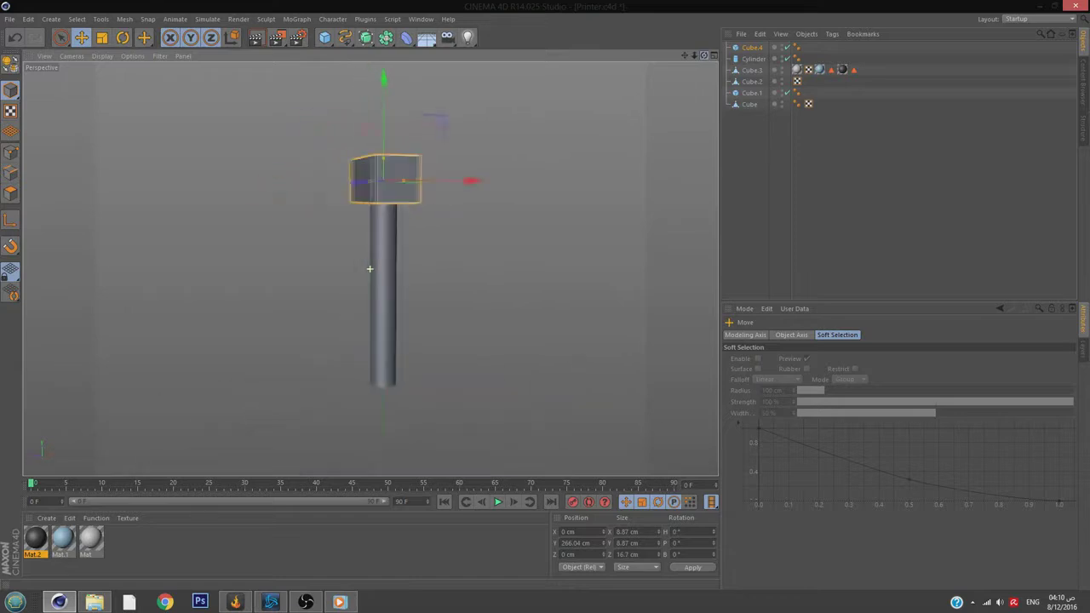
{"action": "left_click", "coordinate": [379, 281]}
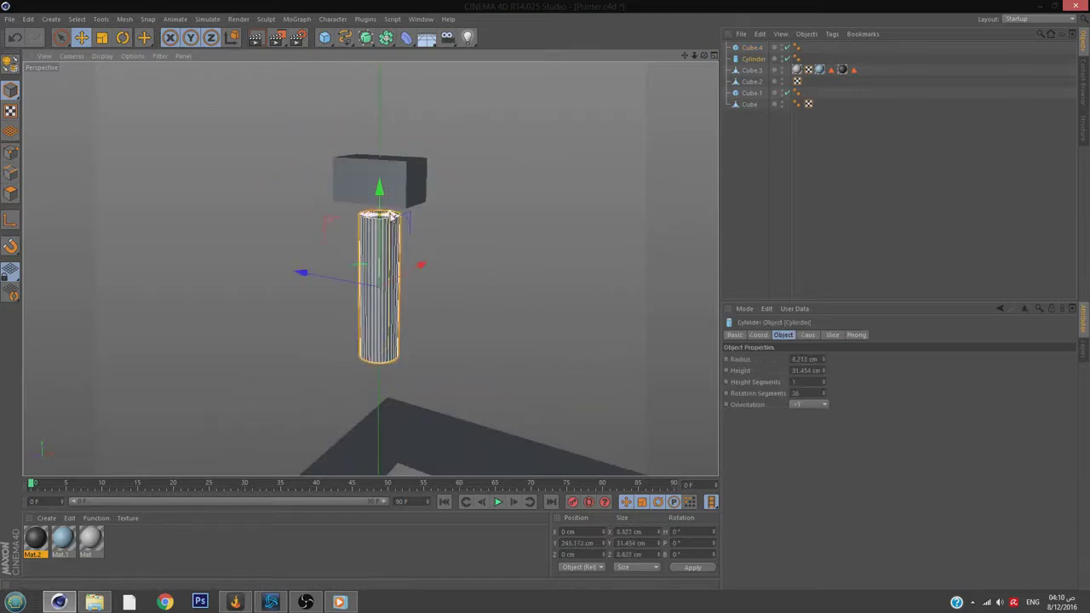
{"action": "mouse_move", "coordinate": [379, 144]}
{"action": "left_mouse_down", "text": "alt"}
{"action": "mouse_move", "coordinate": [474, 382]}
{"action": "mouse_move", "coordinate": [260, 233]}
{"action": "left_mouse_up", "text": "alt"}
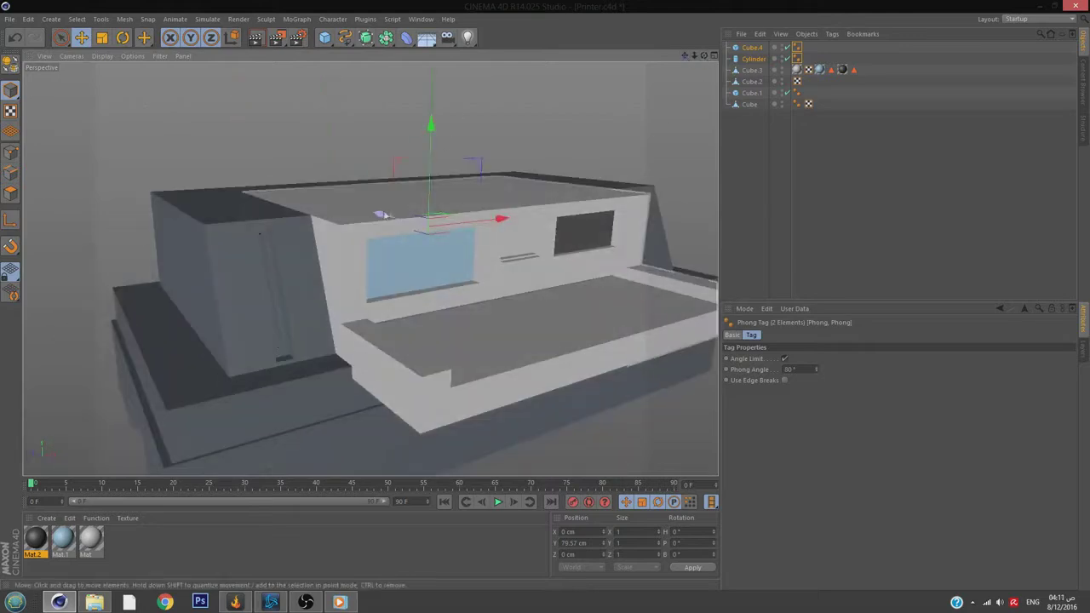
Tilt the small lever and lower it into the side slot.
{"action": "left_click", "coordinate": [292, 304]}
{"action": "key", "text": "r"}
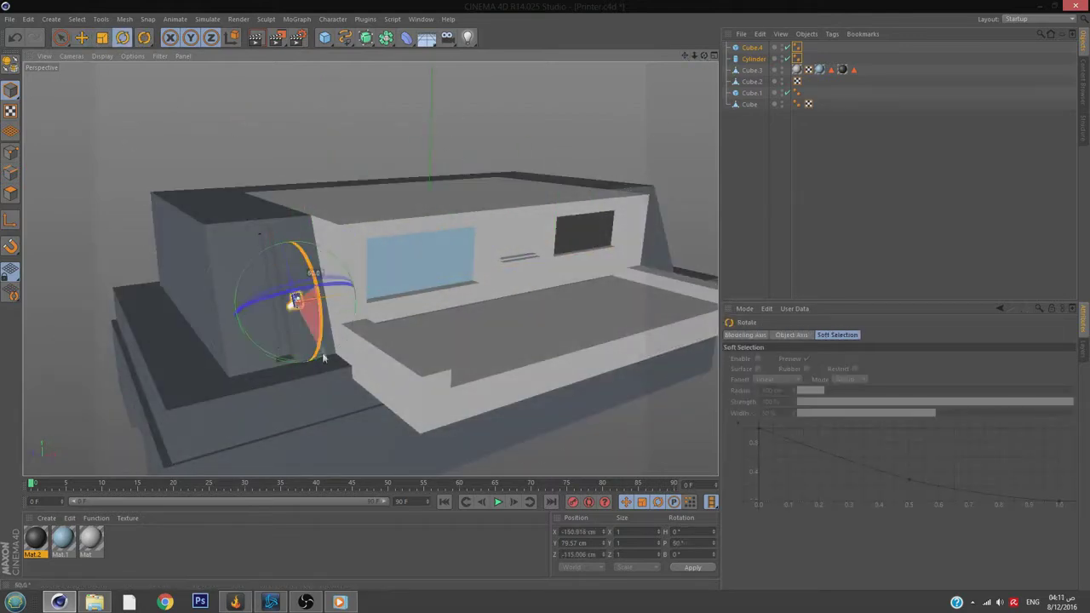
{"action": "scroll", "coordinate": [323, 315], "scroll_direction": "up", "scroll_amount": 5}
{"action": "key", "text": "e"}
{"action": "left_click_drag", "start_coordinate": [255, 276], "coordinate": [209, 315]}
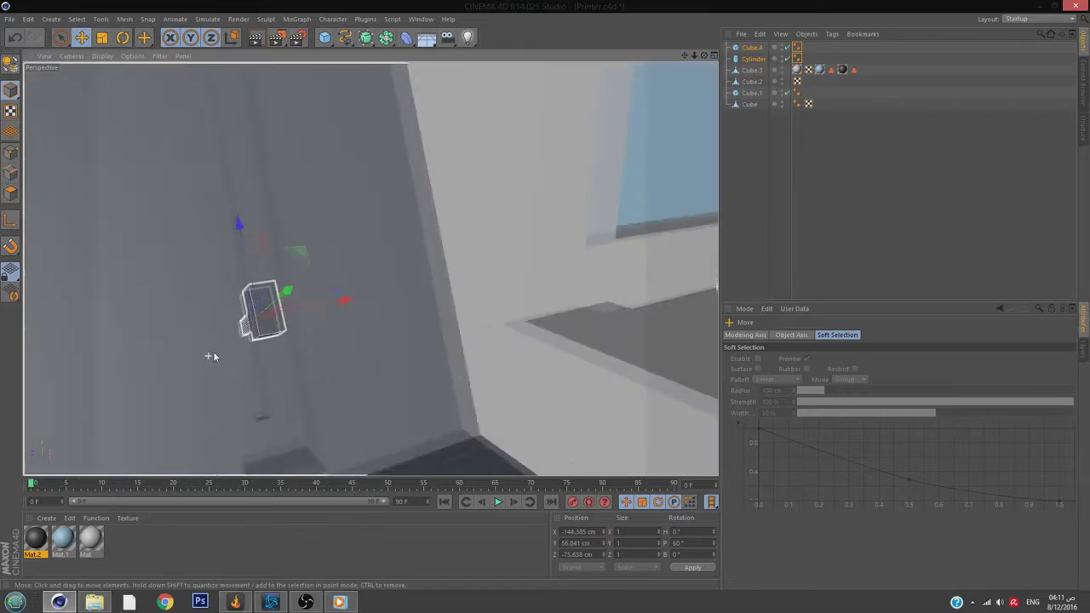
{"action": "scroll", "coordinate": [266, 307], "scroll_direction": "up", "scroll_amount": 10}
Slim the lever rod to 0.826 cm and slightly resize its cap cube.
{"action": "left_click", "coordinate": [390, 417]}
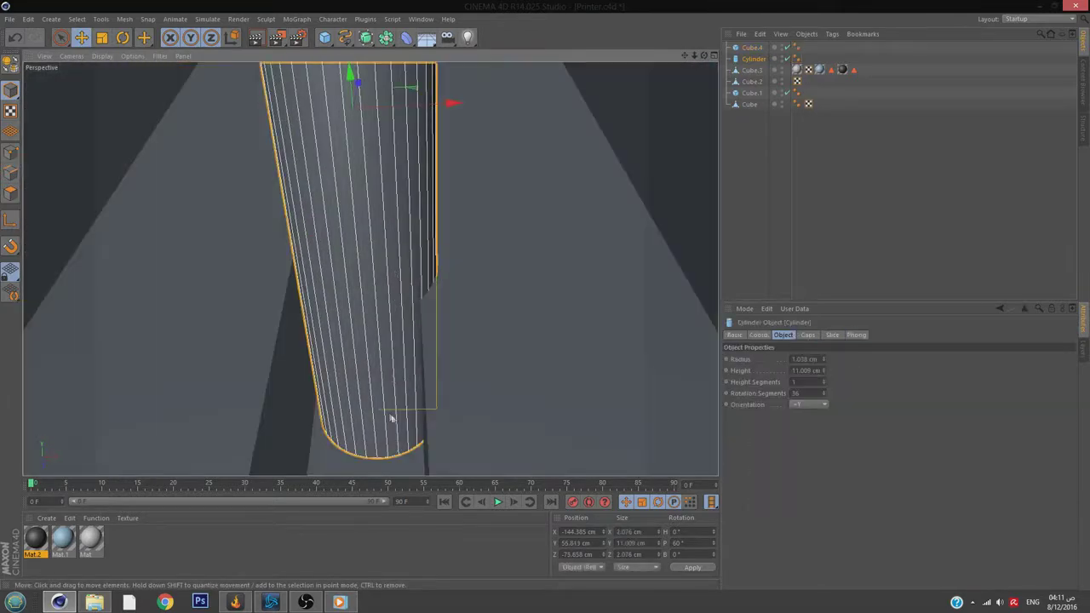
{"action": "scroll", "coordinate": [390, 417], "scroll_direction": "down", "scroll_amount": 5}
{"action": "mouse_move", "coordinate": [391, 232]}
{"action": "left_mouse_down"}
{"action": "mouse_move", "coordinate": [457, 236]}
{"action": "mouse_move", "coordinate": [366, 263]}
{"action": "left_mouse_up"}
{"action": "left_click", "coordinate": [256, 178]}
{"action": "key", "text": "t"}
{"action": "left_click_drag", "start_coordinate": [77, 259], "coordinate": [64, 259]}
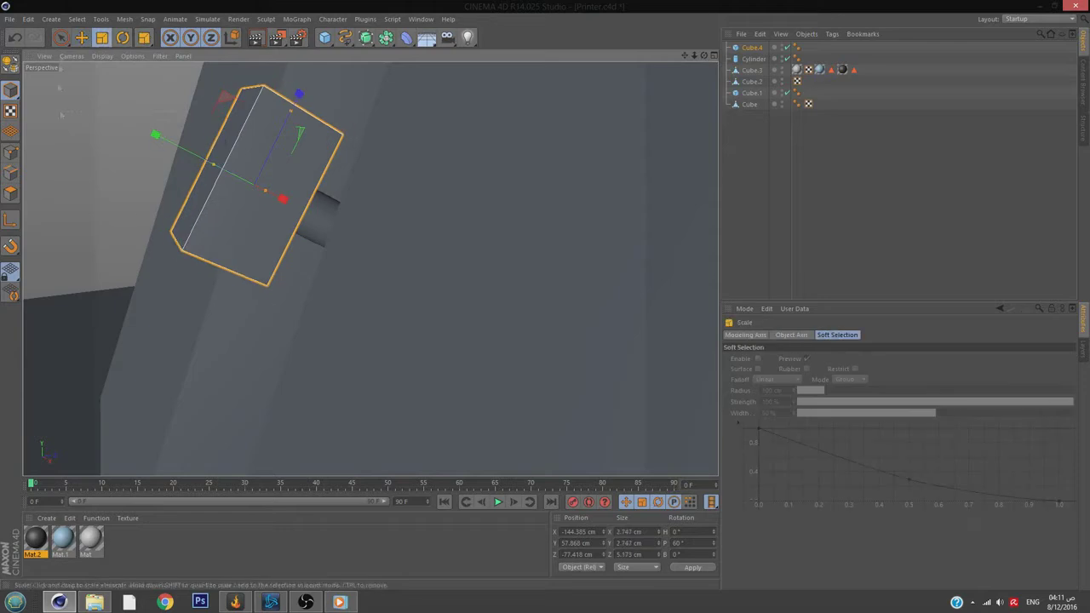
{"action": "scroll", "coordinate": [160, 141], "scroll_direction": "up", "scroll_amount": 5}
{"action": "scroll", "coordinate": [370, 268], "scroll_direction": "down", "scroll_amount": 8}
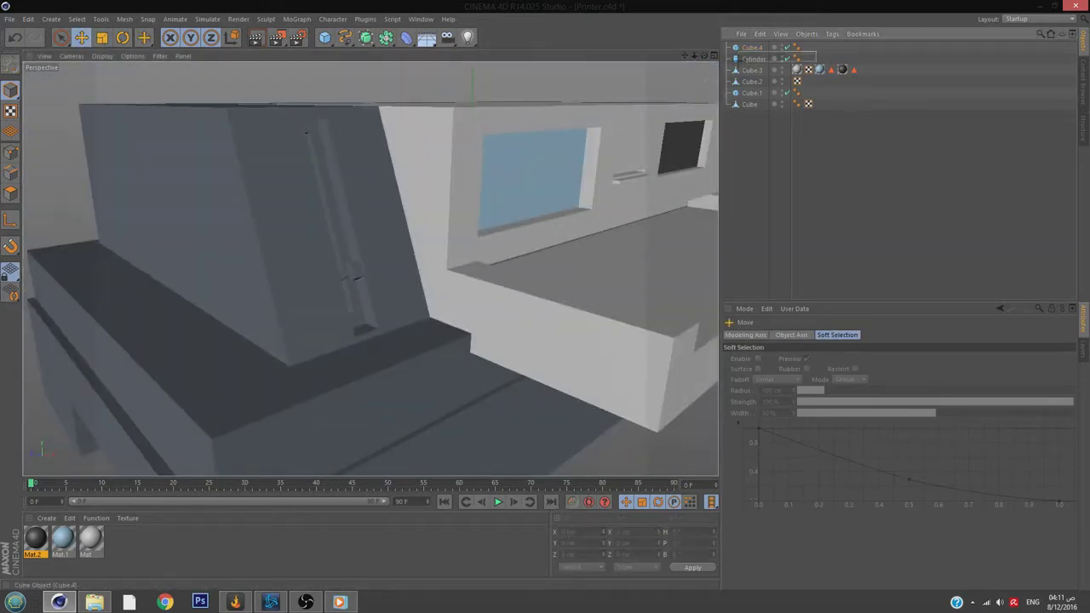
Add a new cube, Cube.5, and display its position and rotation values.
{"action": "left_click_drag", "start_coordinate": [370, 268], "coordinate": [308, 132], "text": "alt"}
{"action": "left_click_drag", "start_coordinate": [77, 96], "coordinate": [327, 227], "text": "alt"}
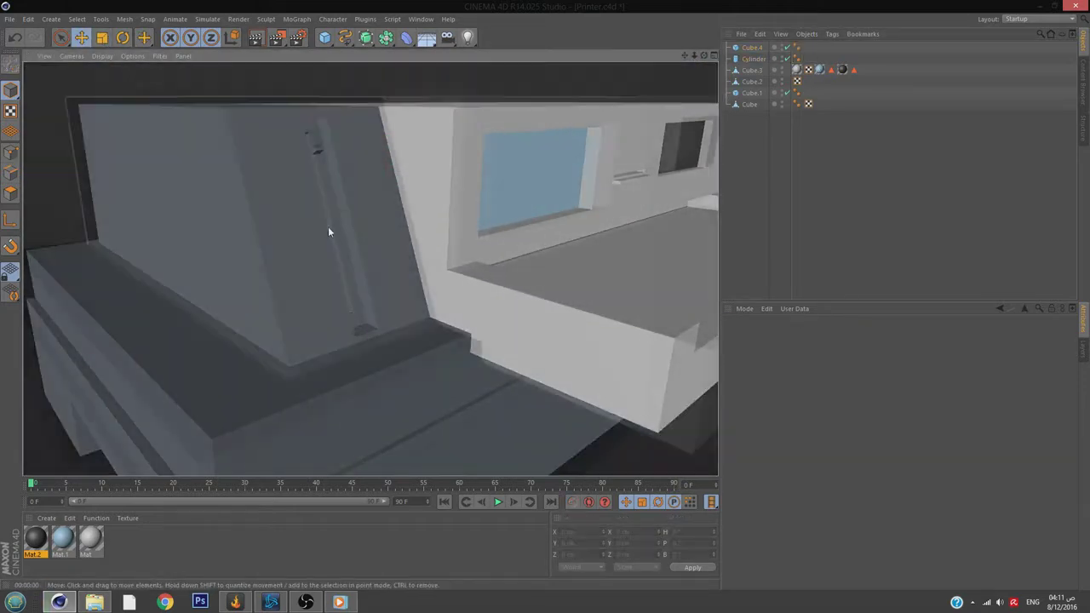
{"action": "key", "text": "ctrl+c"}
{"action": "key", "text": "ctrl+v"}
{"action": "left_click_drag", "start_coordinate": [166, 185], "coordinate": [703, 133], "text": "alt"}
{"action": "left_click", "coordinate": [766, 336]}
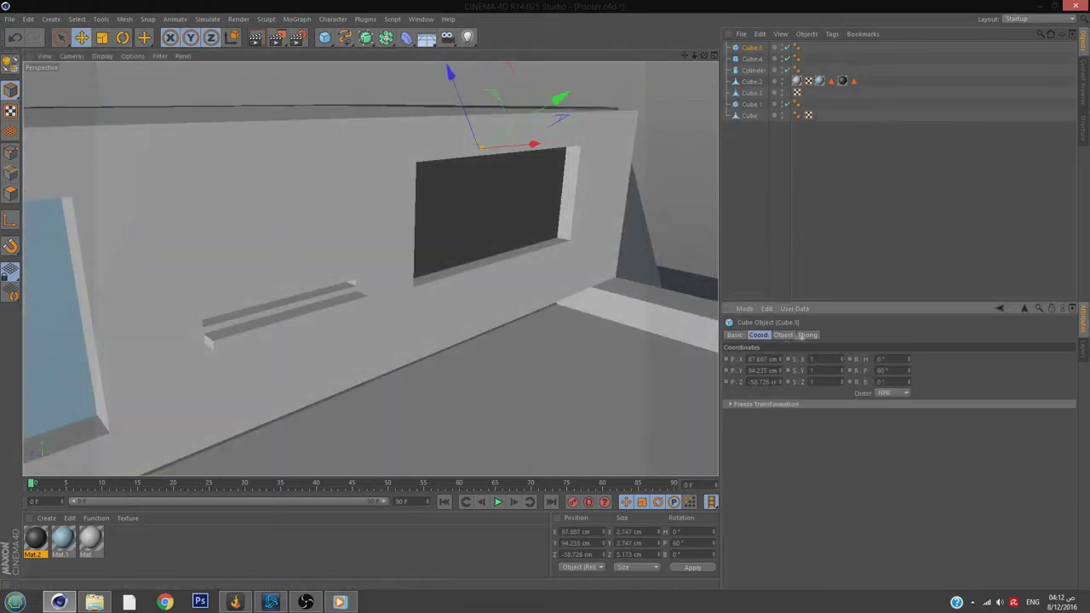
Pitch Cube.5 by 90° and move it onto the dark control panel.
{"action": "key", "text": "Return"}
{"action": "key", "text": "r"}
{"action": "key", "text": "e"}
{"action": "mouse_move", "coordinate": [566, 154]}
{"action": "left_mouse_down"}
{"action": "mouse_move", "coordinate": [599, 179]}
{"action": "mouse_move", "coordinate": [579, 127]}
{"action": "left_mouse_up"}
{"action": "key", "text": "r"}
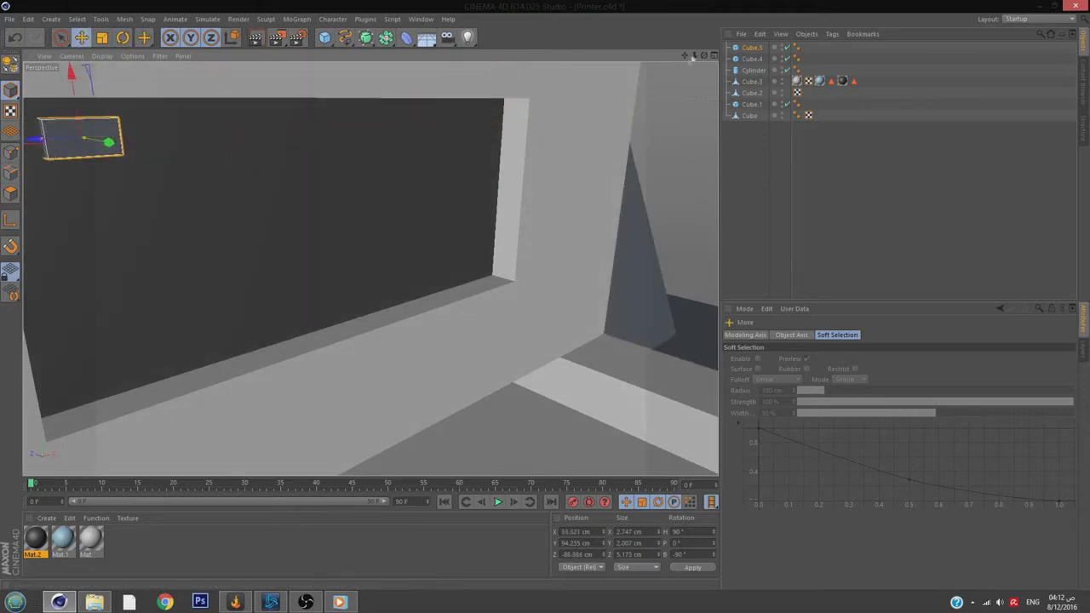
Copy the button into a grid of two rows of three on the panel.
{"action": "left_click_drag", "start_coordinate": [85, 68], "coordinate": [694, 56], "text": "alt"}
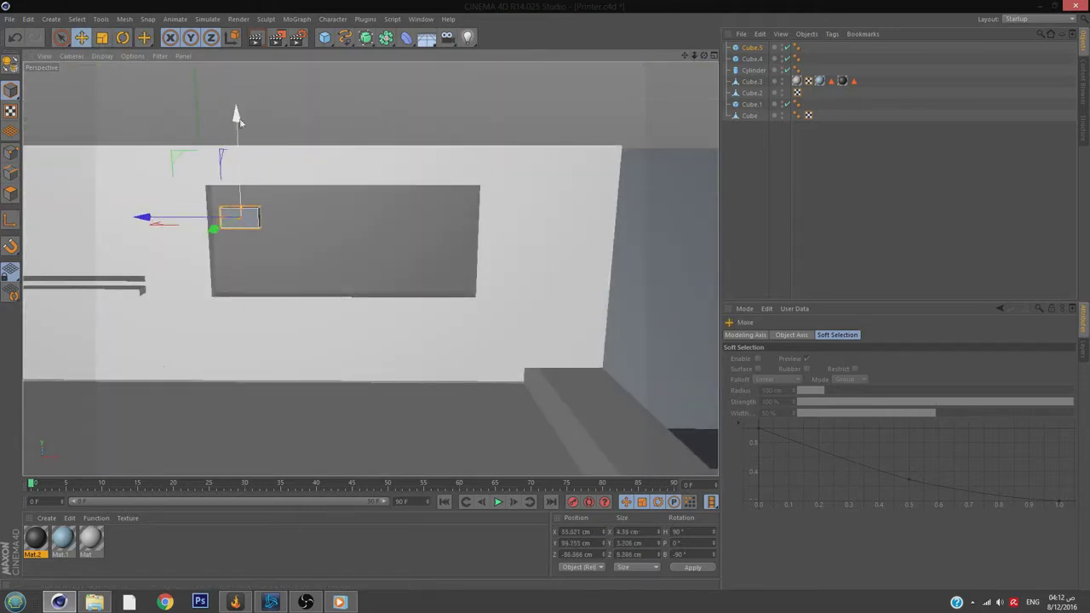
{"action": "left_click_drag", "start_coordinate": [217, 217], "coordinate": [213, 217], "text": "ctrl"}
{"action": "left_click_drag", "start_coordinate": [304, 115], "coordinate": [301, 151], "text": "ctrl"}
{"action": "mouse_move", "coordinate": [218, 247]}
{"action": "left_mouse_down", "text": "ctrl"}
{"action": "mouse_move", "coordinate": [154, 248]}
{"action": "mouse_move", "coordinate": [265, 247]}
{"action": "left_mouse_up", "text": "ctrl"}
{"action": "mouse_move", "coordinate": [353, 155]}
{"action": "left_mouse_down", "text": "ctrl"}
{"action": "mouse_move", "coordinate": [354, 123]}
{"action": "mouse_move", "coordinate": [332, 272]}
{"action": "left_mouse_up", "text": "ctrl"}
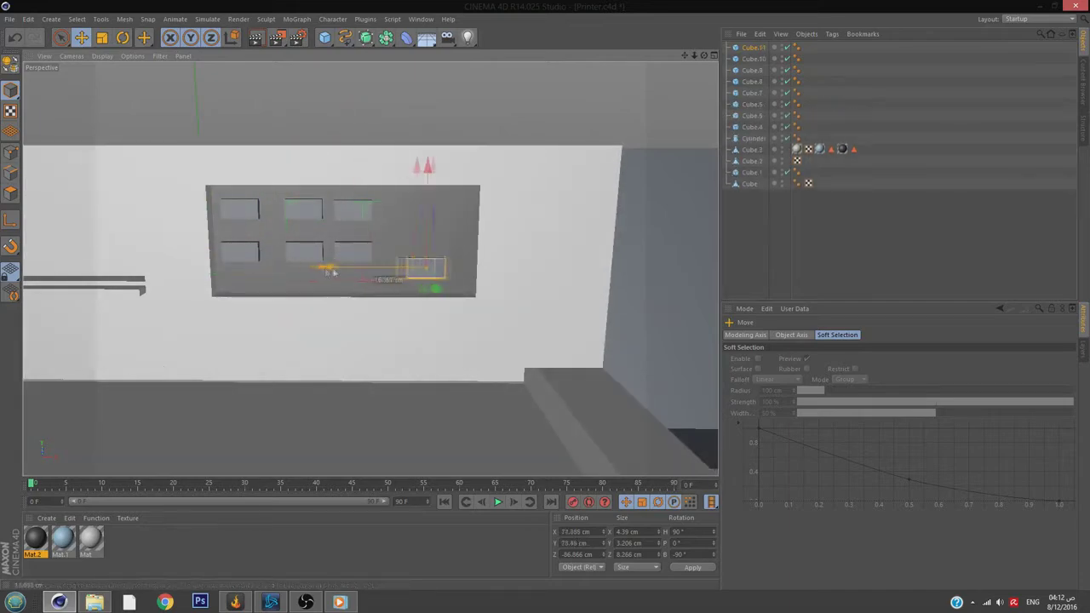
{"action": "left_click_drag", "start_coordinate": [404, 272], "coordinate": [214, 319], "text": "alt"}
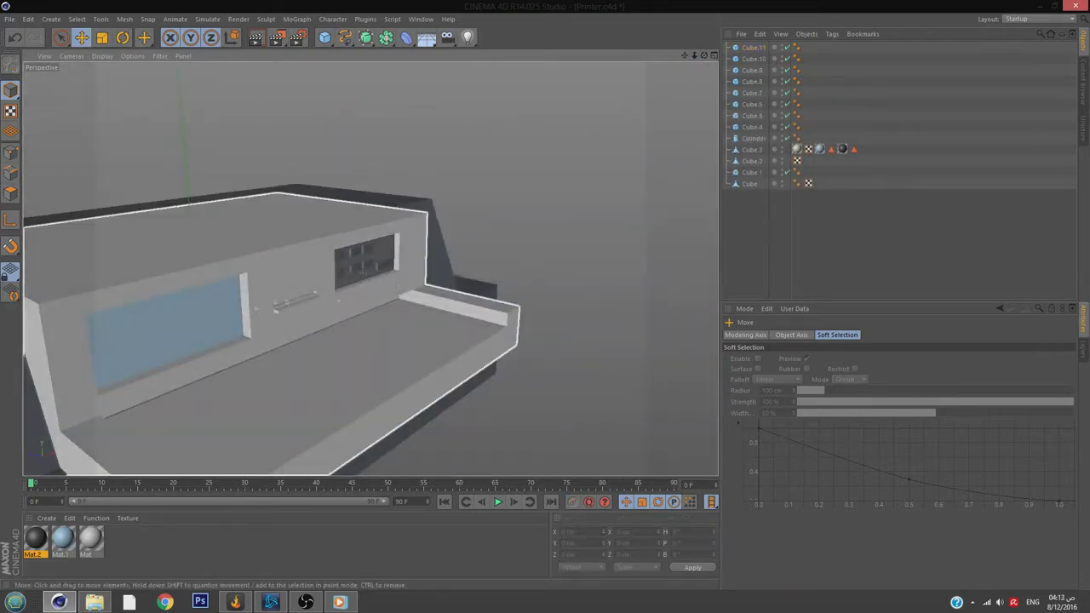
Slide Cube.12 into the front slot and size it as a thin 27.912 cm bar.
{"action": "scroll", "coordinate": [214, 320], "scroll_direction": "up", "scroll_amount": 5}
{"action": "scroll", "coordinate": [283, 255], "scroll_direction": "up", "scroll_amount": 2}
{"action": "left_click_drag", "start_coordinate": [351, 287], "coordinate": [250, 259]}
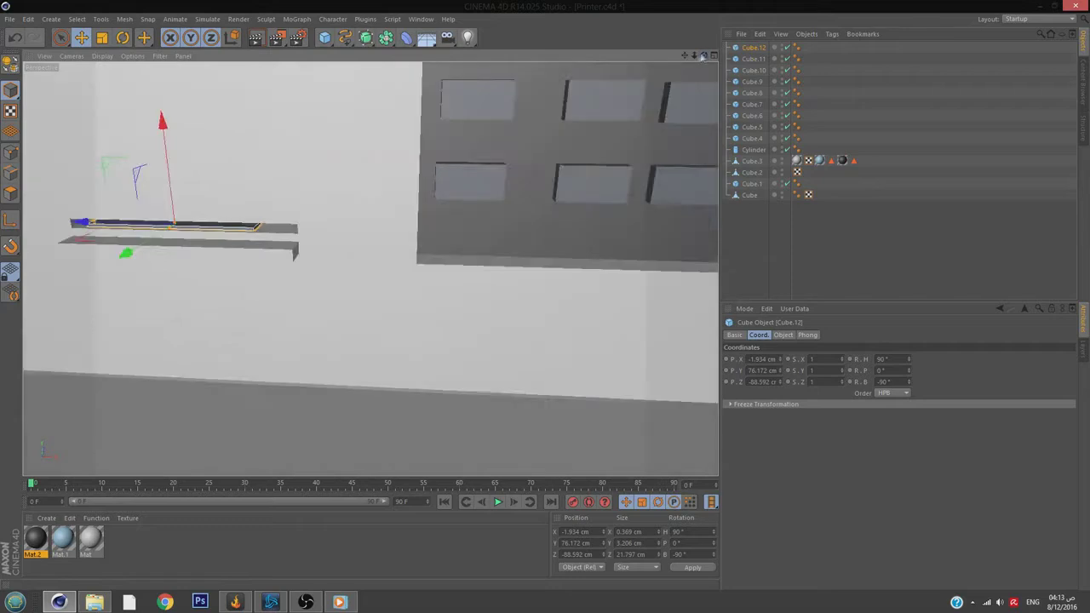
{"action": "left_click_drag", "start_coordinate": [704, 55], "coordinate": [289, 196]}
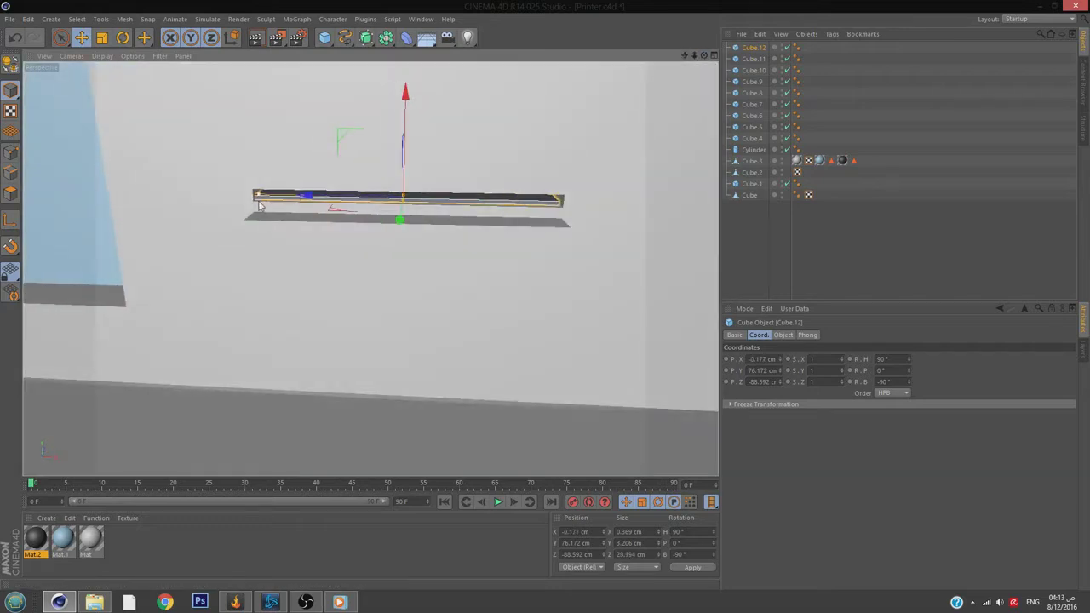
{"action": "left_click_drag", "start_coordinate": [419, 200], "coordinate": [404, 223]}
{"action": "left_click_drag", "start_coordinate": [703, 57], "coordinate": [423, 197]}
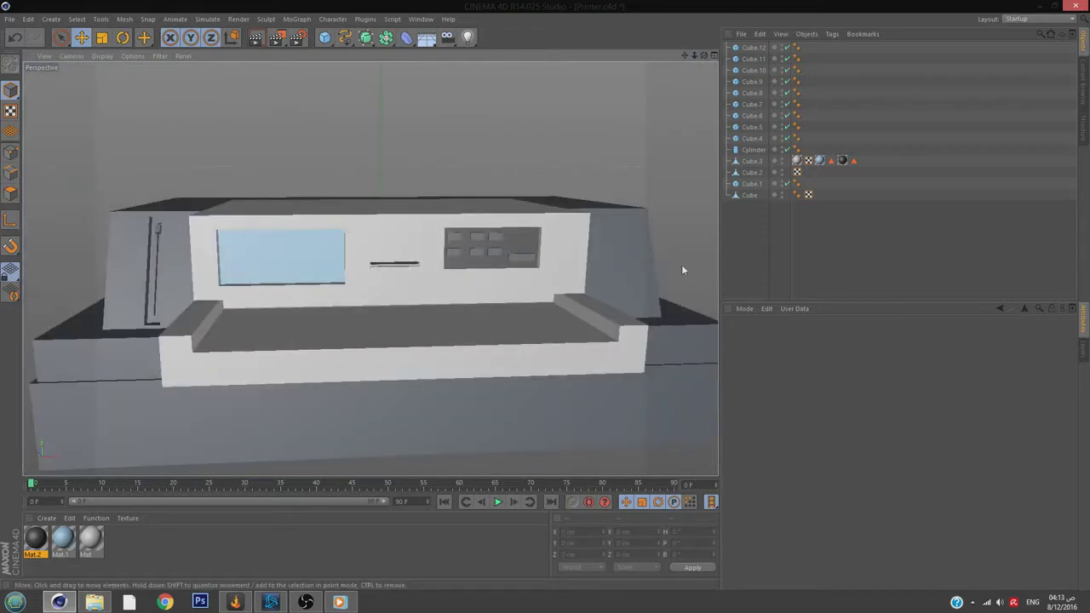
Apply red Mat.3 to the lever cap and wide button, pale pink Mat.4 to the six buttons.
{"action": "left_click", "coordinate": [343, 302]}
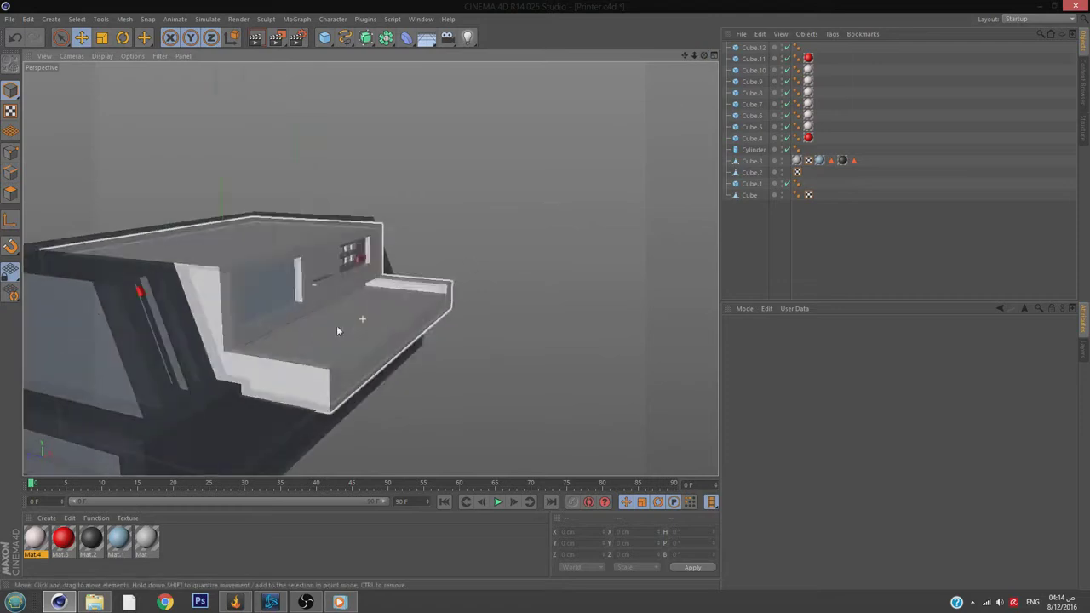
{"action": "left_click", "coordinate": [336, 325]}
{"action": "left_click_drag", "start_coordinate": [348, 204], "coordinate": [349, 235], "text": "alt"}
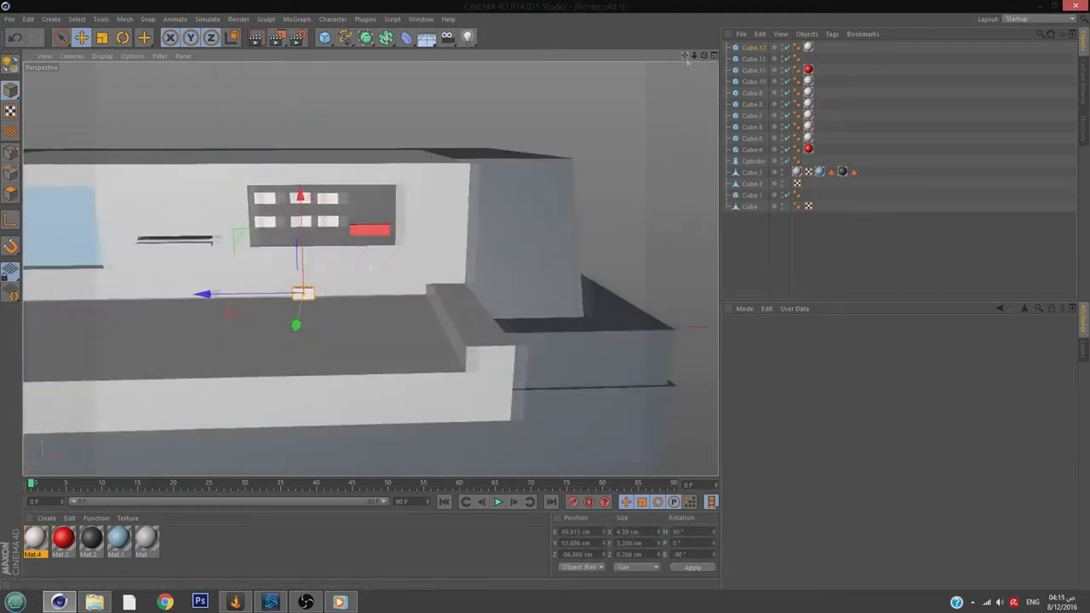
Stretch Cube.13 into a tray slab, then reduce its Z size so it juts out less.
{"action": "left_click", "coordinate": [348, 224]}
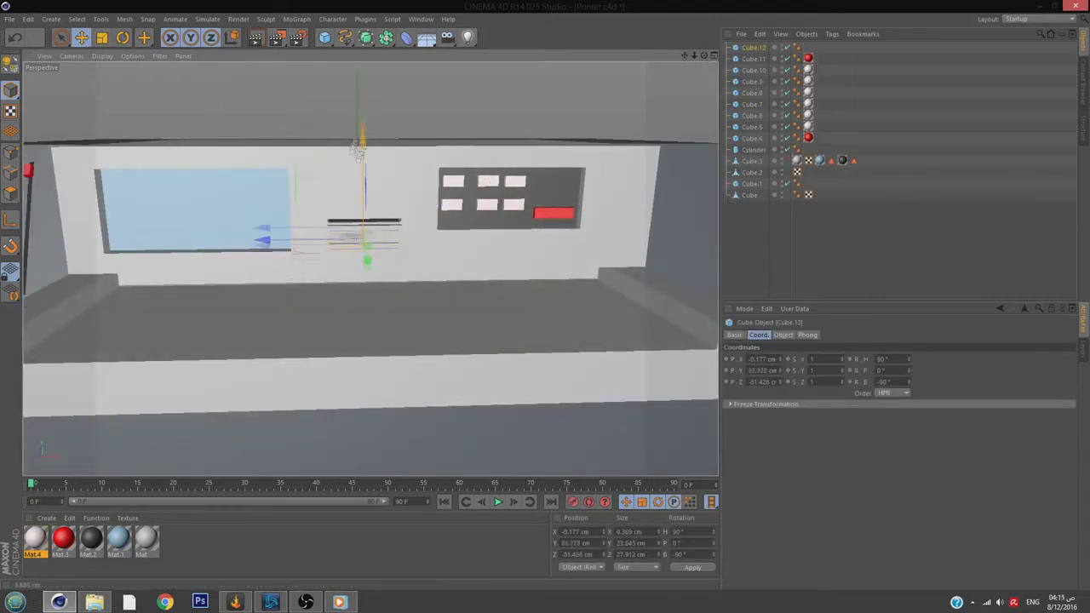
{"action": "left_click_drag", "start_coordinate": [336, 296], "coordinate": [366, 345]}
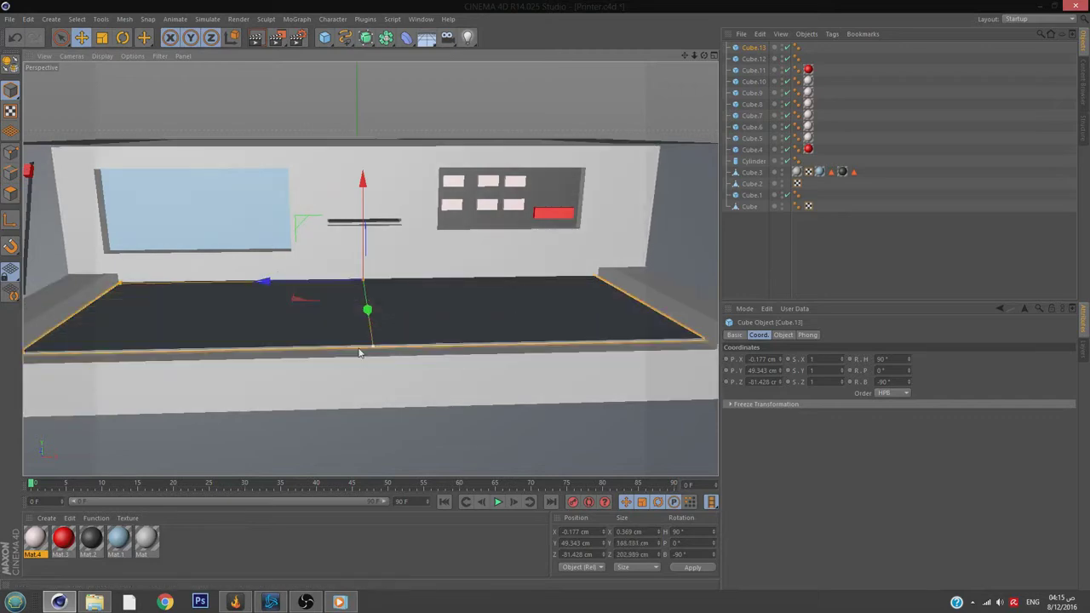
{"action": "mouse_move", "coordinate": [375, 255]}
{"action": "left_mouse_down", "text": "alt"}
{"action": "mouse_move", "coordinate": [473, 241]}
{"action": "mouse_move", "coordinate": [555, 265]}
{"action": "left_mouse_up", "text": "alt"}
{"action": "left_click_drag", "start_coordinate": [451, 364], "coordinate": [452, 343]}
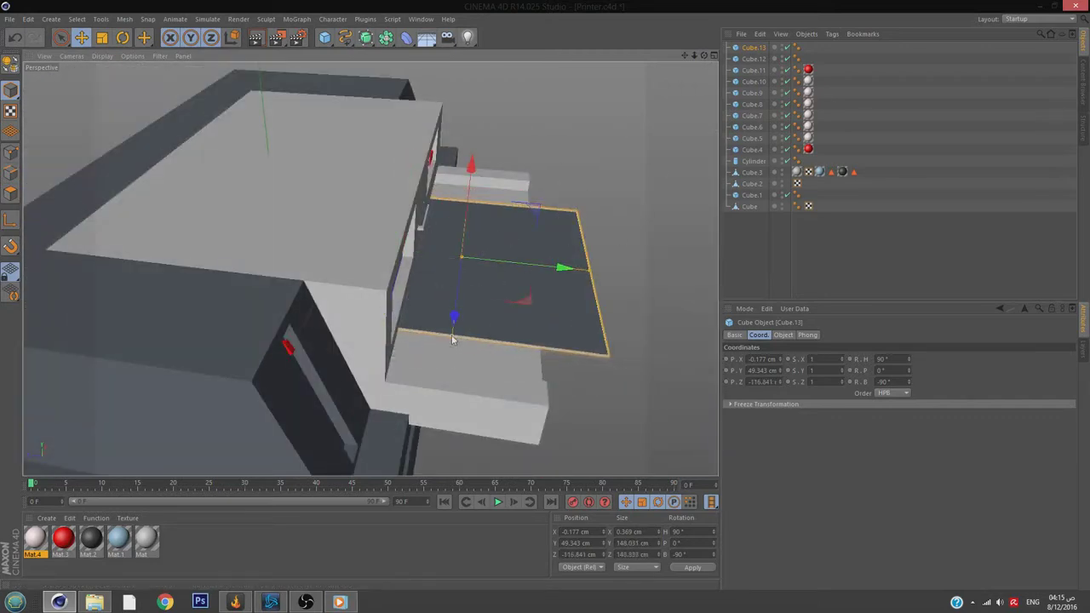
{"action": "left_click", "coordinate": [164, 602]}
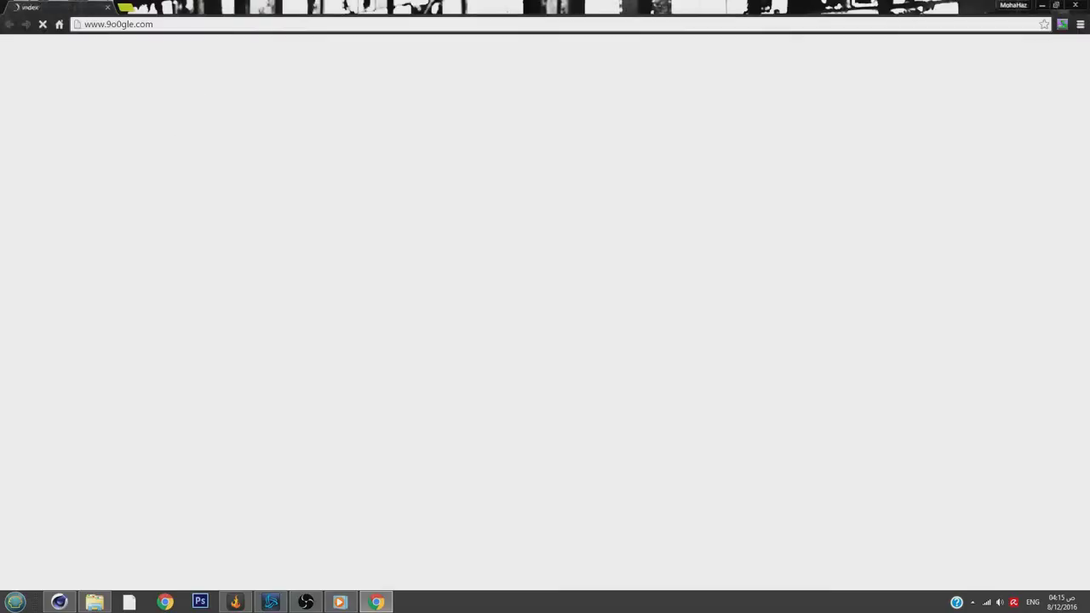
Search Google for 'cartoon paper', correcting the misspelled 'cartoon peper'.
{"action": "type", "text": "cartoon pe"}
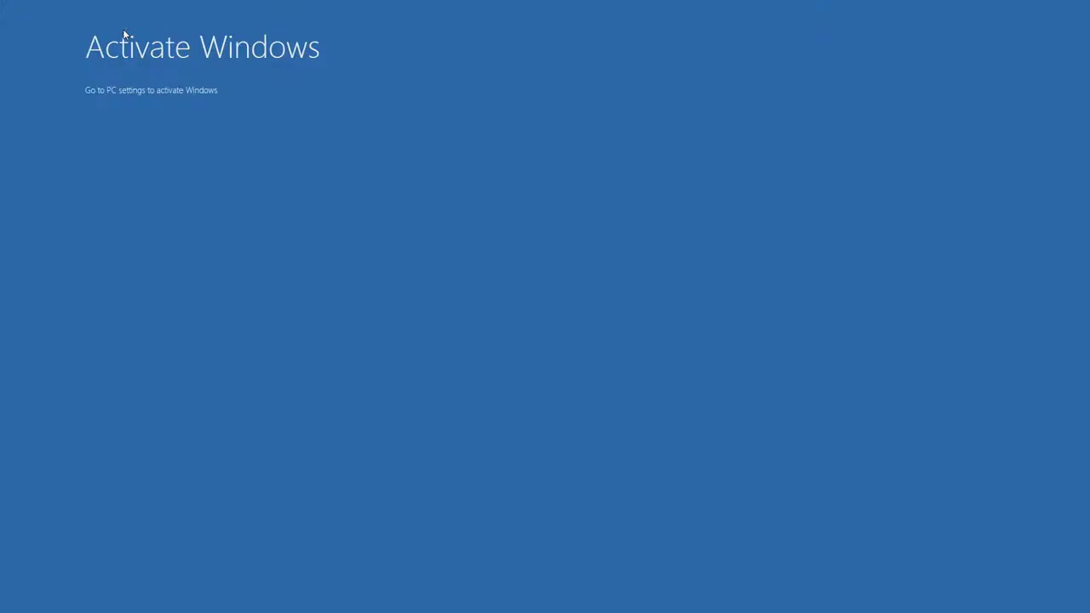
{"action": "type", "text": "per"}
{"action": "key", "text": "Return"}
{"action": "left_click", "coordinate": [179, 52]}
{"action": "key", "text": "BackSpace"}
{"action": "key", "text": "BackSpace"}
{"action": "key", "text": "BackSpace"}
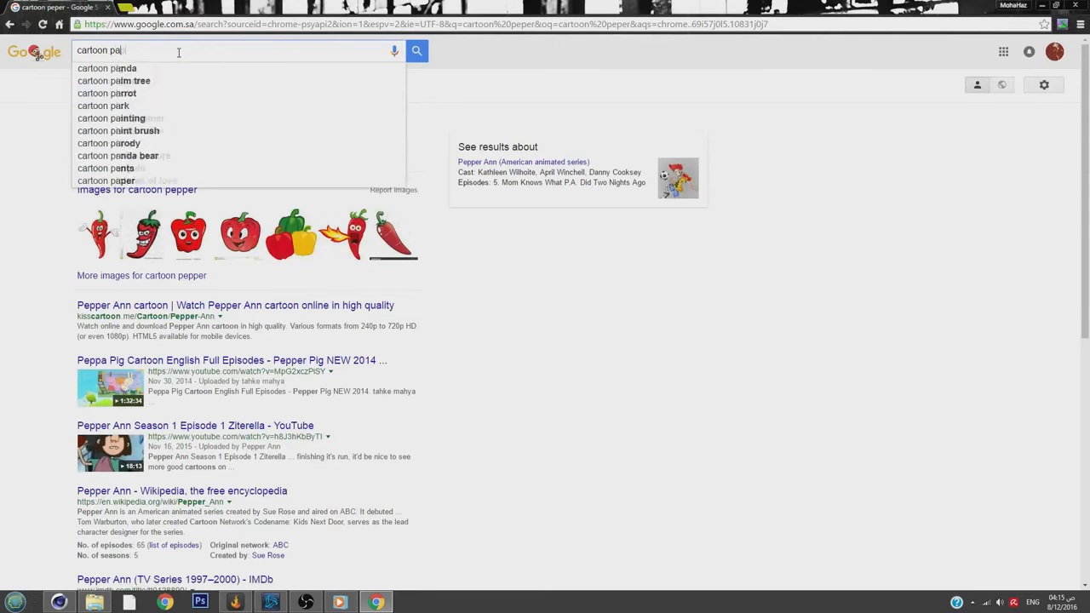
{"action": "key", "text": "Return"}
Refine to 'cartoon writing paper' image results and scroll through the thumbnails.
{"action": "left_click", "coordinate": [152, 56]}
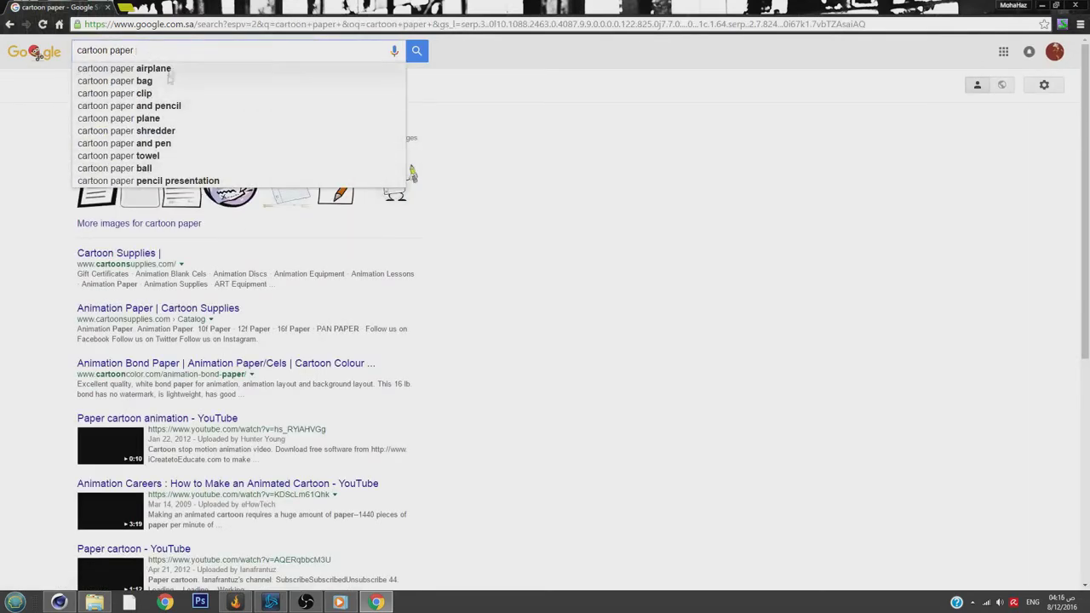
{"action": "type", "text": "r"}
{"action": "key", "text": "BackSpace"}
{"action": "type", "text": "wr"}
{"action": "left_click", "coordinate": [119, 80]}
{"action": "scroll", "coordinate": [545, 323], "scroll_direction": "down", "scroll_amount": 5}
{"action": "scroll", "coordinate": [545, 323], "scroll_direction": "down", "scroll_amount": 5}
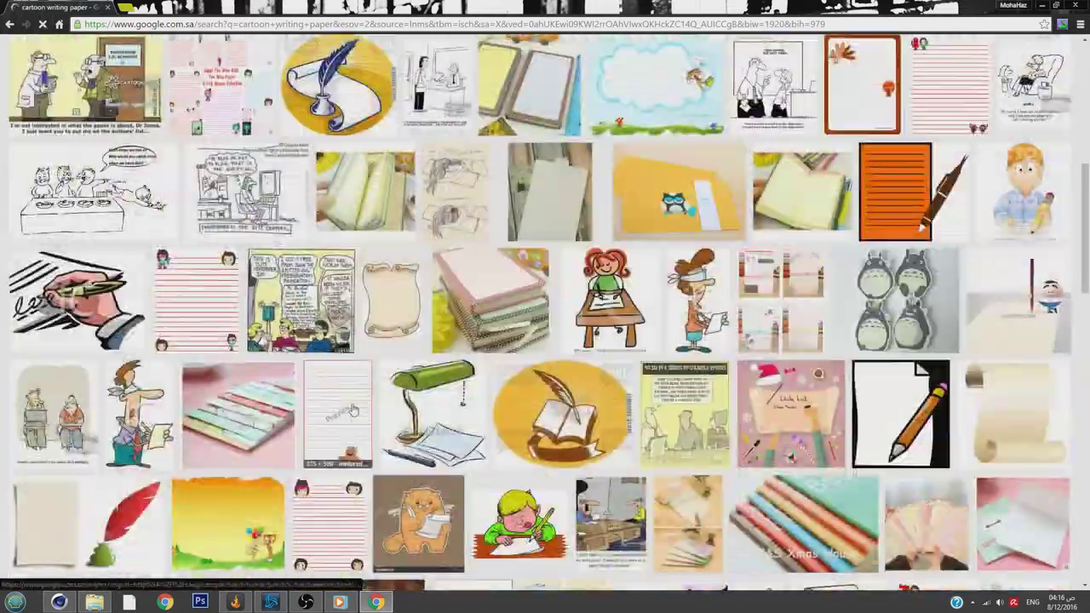
{"action": "scroll", "coordinate": [545, 324], "scroll_direction": "down", "scroll_amount": 5}
{"action": "scroll", "coordinate": [545, 324], "scroll_direction": "down", "scroll_amount": 5}
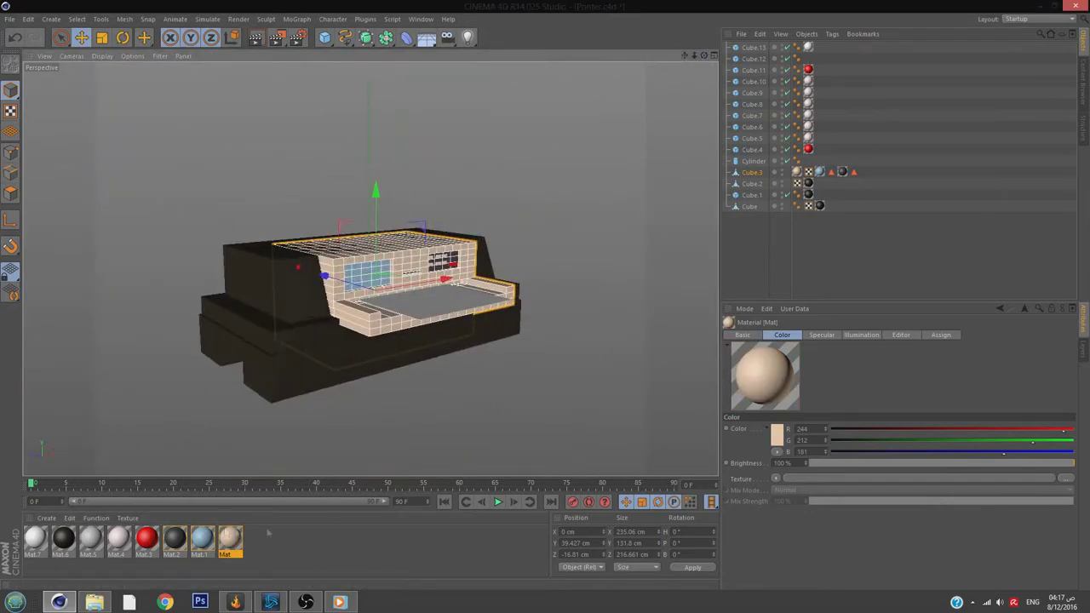
Add a Disc object from the primitives palette.
{"action": "left_click", "coordinate": [325, 38]}
{"action": "left_click", "coordinate": [366, 95]}
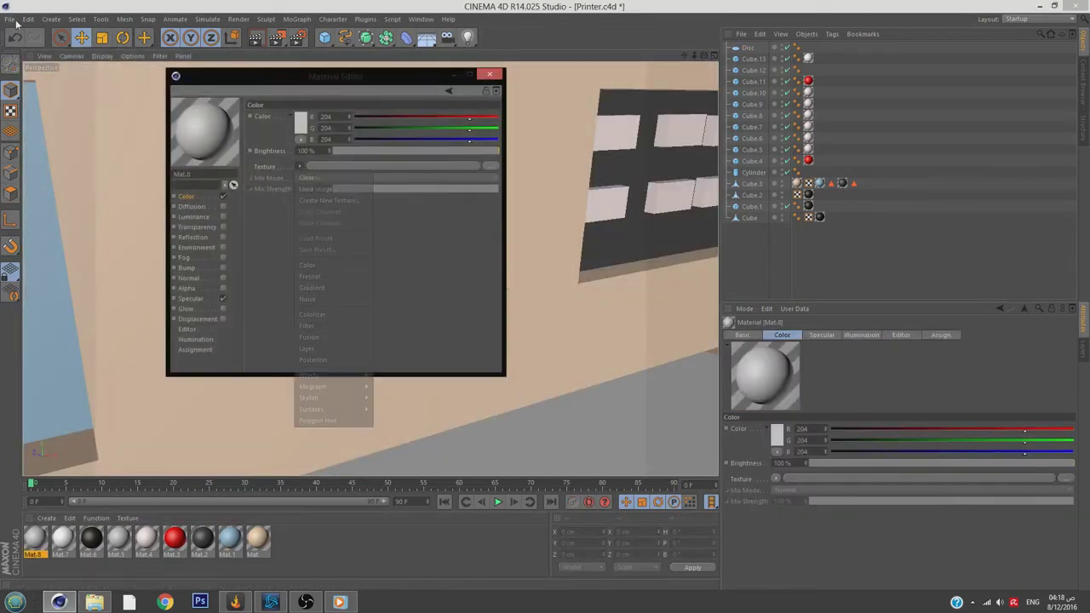
Load the hp.png image as Mat.8's colour texture, then bring up Render Settings.
{"action": "left_click", "coordinate": [299, 166]}
{"action": "left_click", "coordinate": [316, 188]}
{"action": "scroll", "coordinate": [370, 211], "scroll_direction": "up", "scroll_amount": 3}
{"action": "double_click", "coordinate": [341, 222]}
{"action": "double_click", "coordinate": [380, 241]}
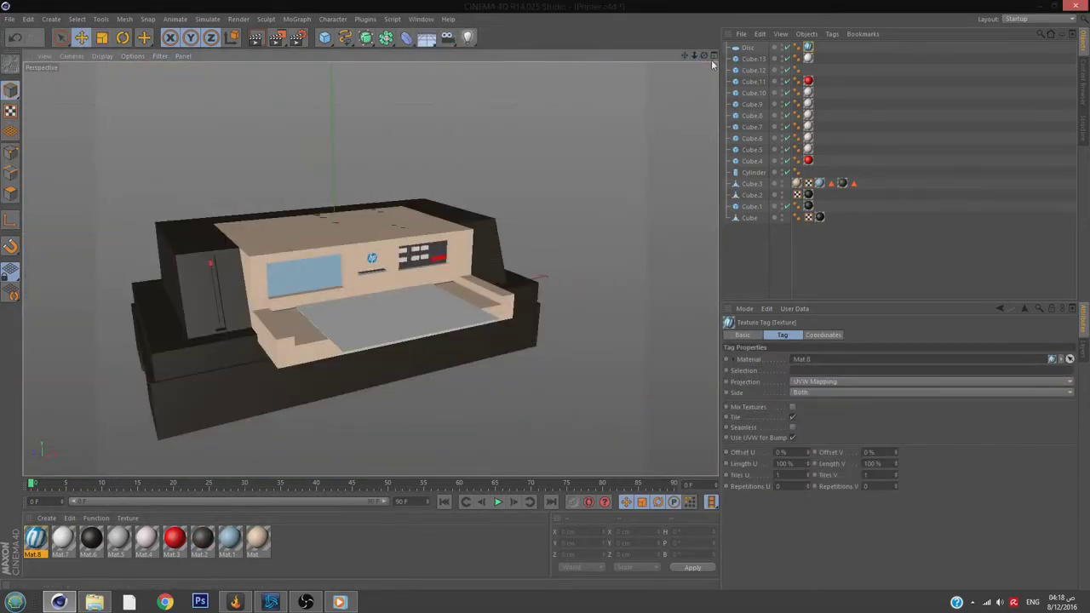
{"action": "left_click", "coordinate": [9, 19]}
{"action": "key", "text": "Escape"}
{"action": "key", "text": "ctrl+b"}
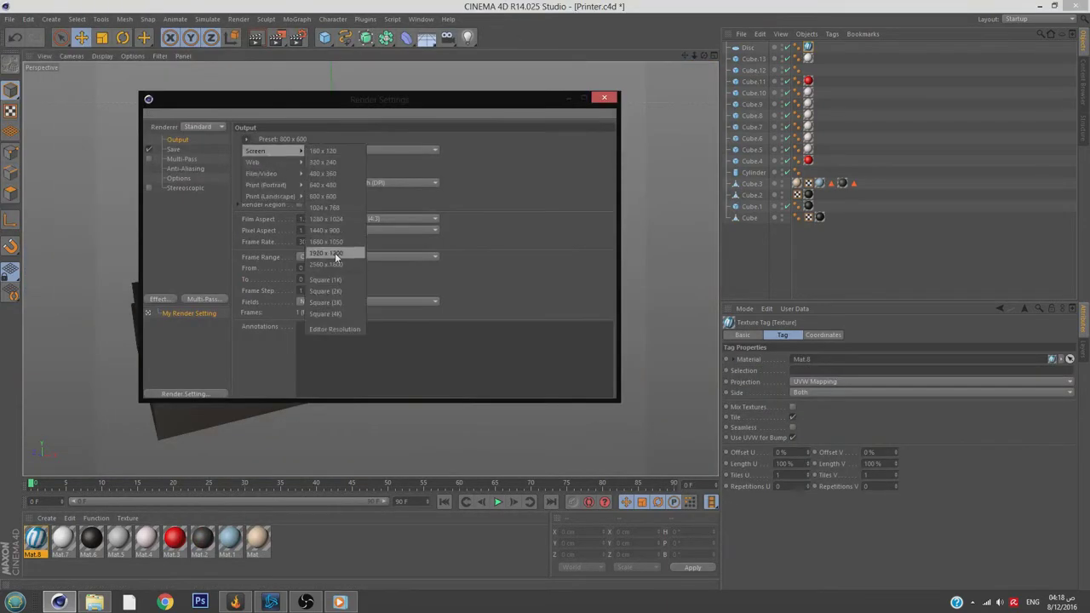
Render at 1920 × 1080 with Ambient Occlusion and Global Illumination, and add a Camera.
{"action": "left_click", "coordinate": [334, 252]}
{"action": "left_click", "coordinate": [315, 183]}
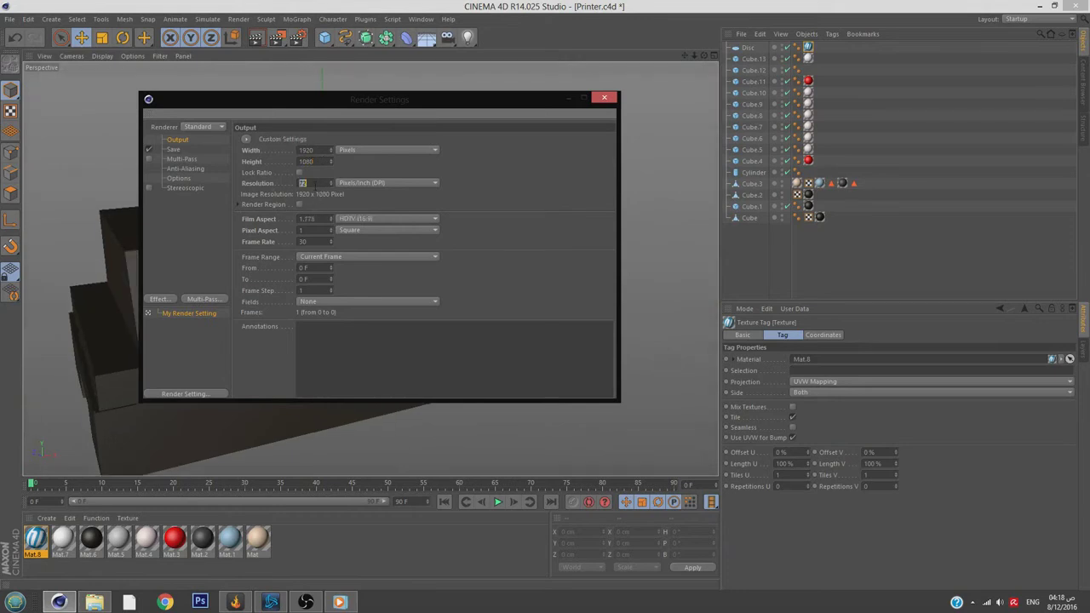
{"action": "left_click", "coordinate": [163, 299]}
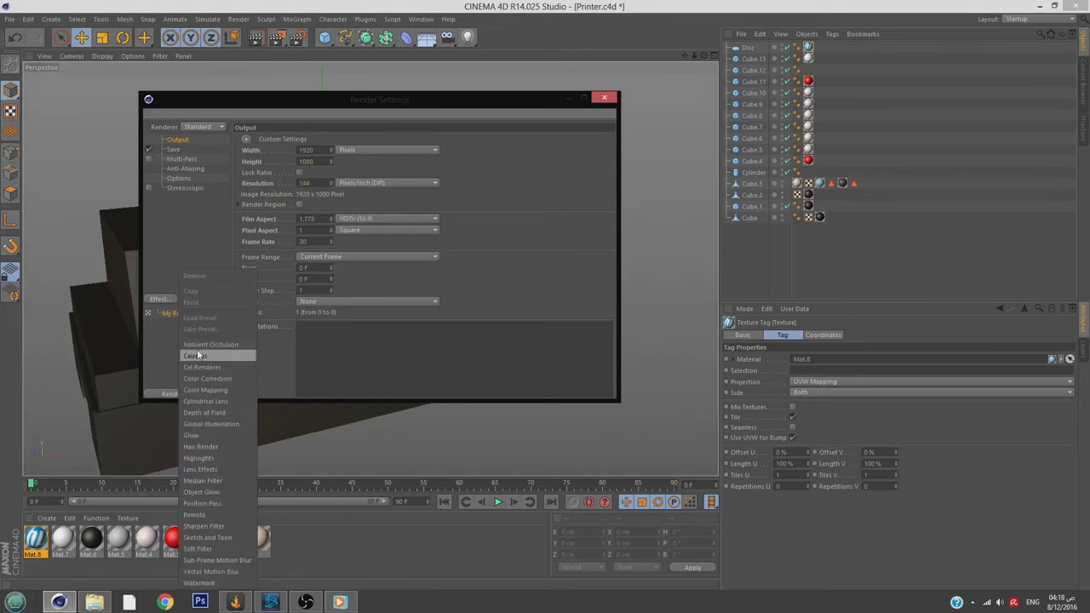
{"action": "left_click", "coordinate": [191, 355]}
{"action": "left_click", "coordinate": [162, 299]}
{"action": "left_click", "coordinate": [205, 427]}
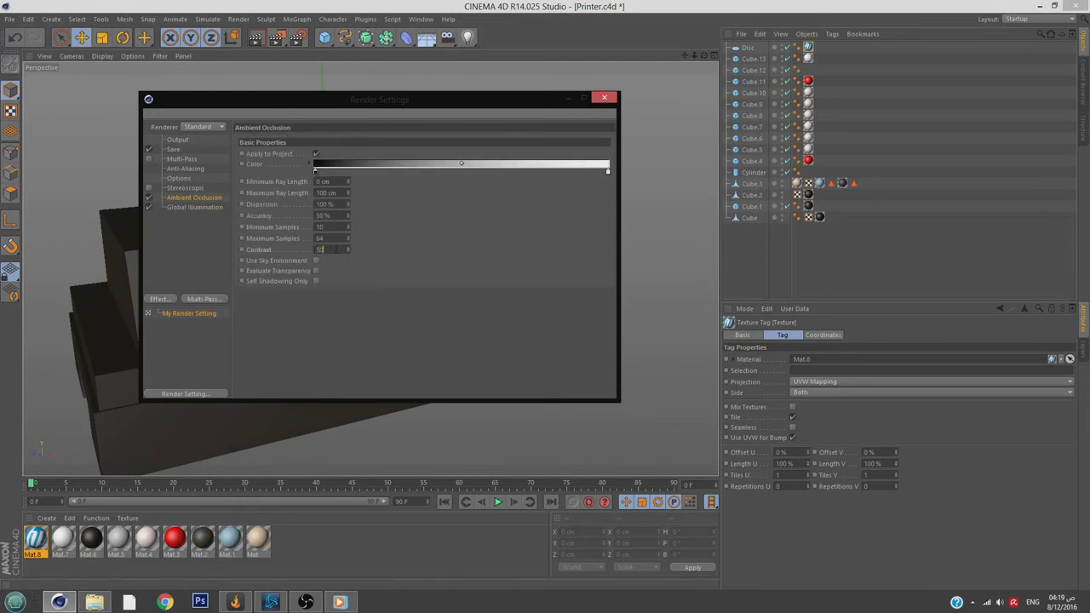
{"action": "left_click", "coordinate": [468, 37]}
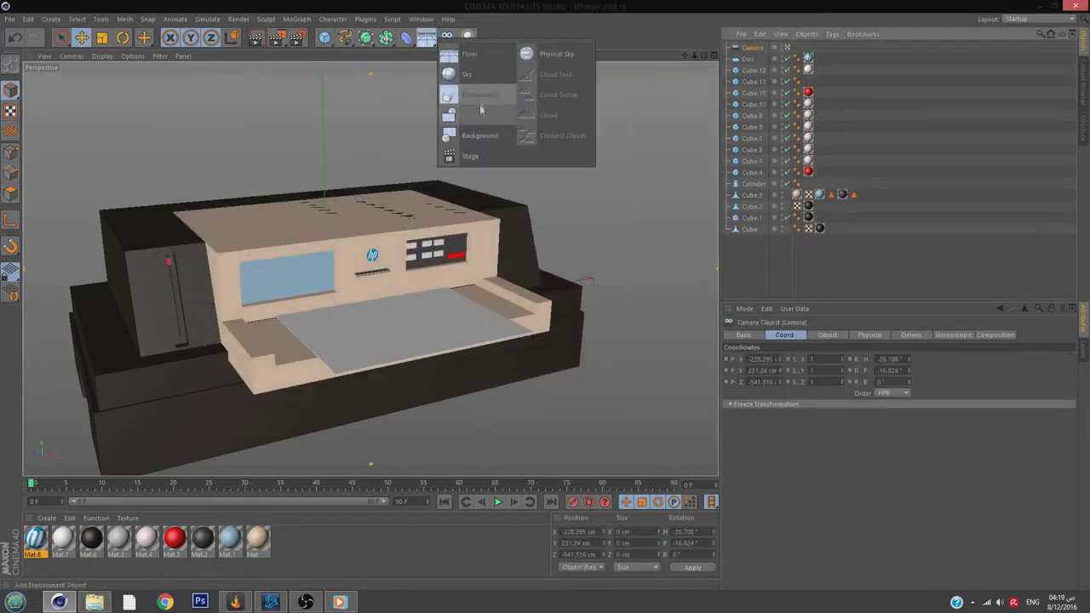
Add a Background object and a new Mat.9 with a Gradient colour texture.
{"action": "left_click", "coordinate": [477, 135]}
{"action": "double_click", "coordinate": [294, 547]}
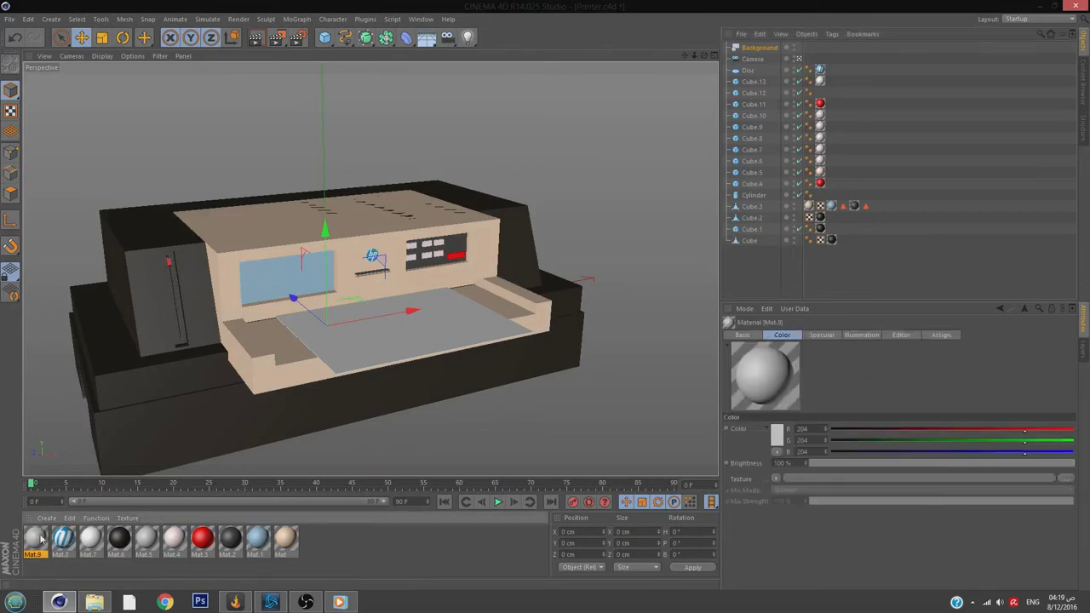
{"action": "left_click", "coordinate": [316, 166]}
{"action": "left_click", "coordinate": [324, 264]}
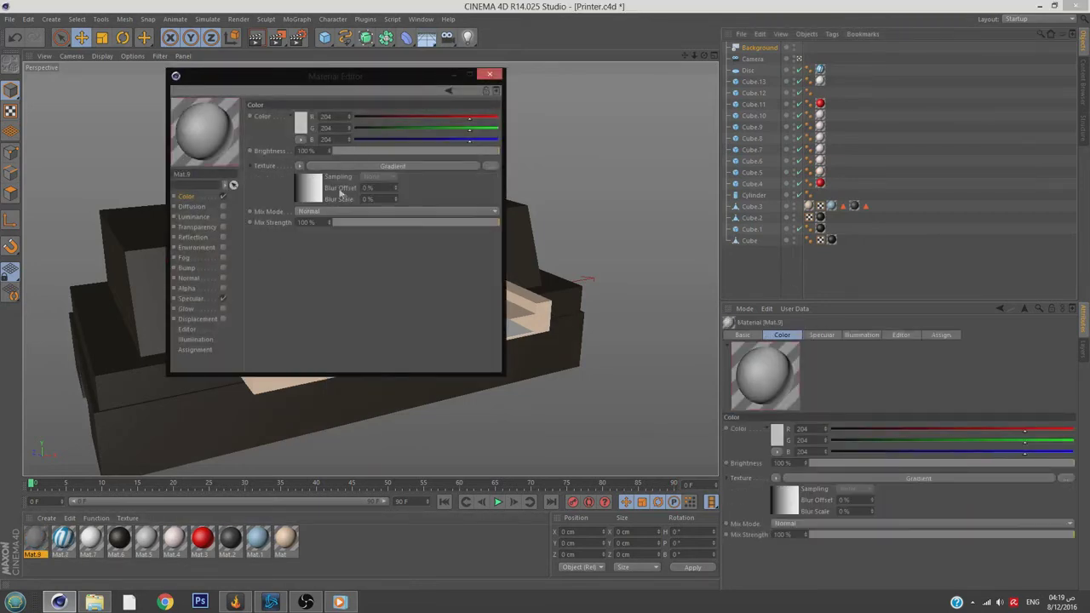
Set the gradient colours to cyan and orange and its type to 2D - Diagonal.
{"action": "left_click", "coordinate": [315, 180]}
{"action": "double_click", "coordinate": [294, 202]}
{"action": "left_click", "coordinate": [273, 256]}
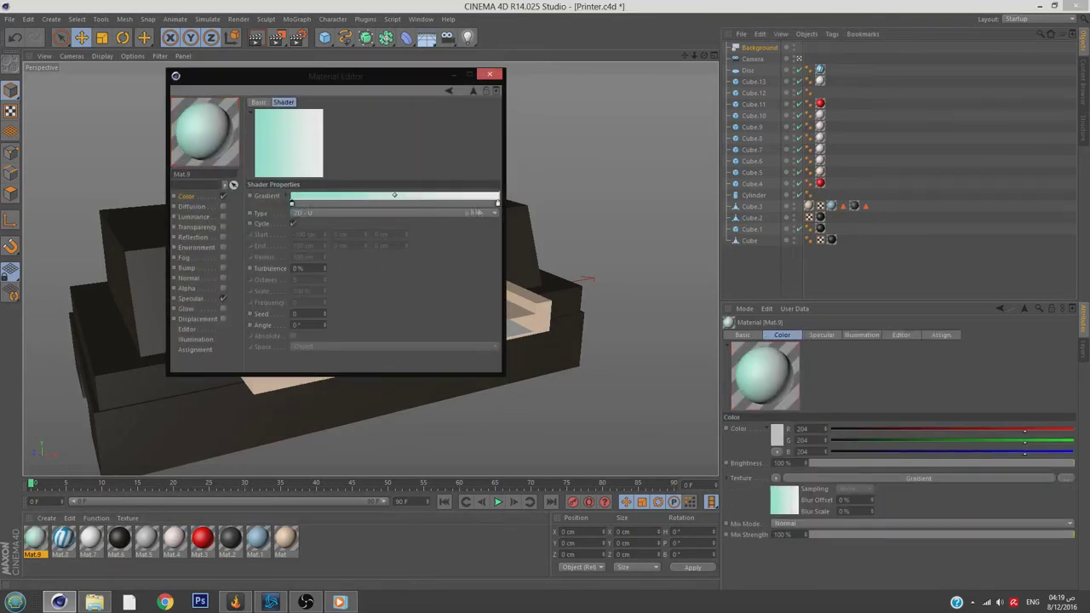
{"action": "double_click", "coordinate": [497, 202]}
{"action": "left_click", "coordinate": [478, 258]}
{"action": "left_click", "coordinate": [341, 213]}
{"action": "left_click", "coordinate": [320, 258]}
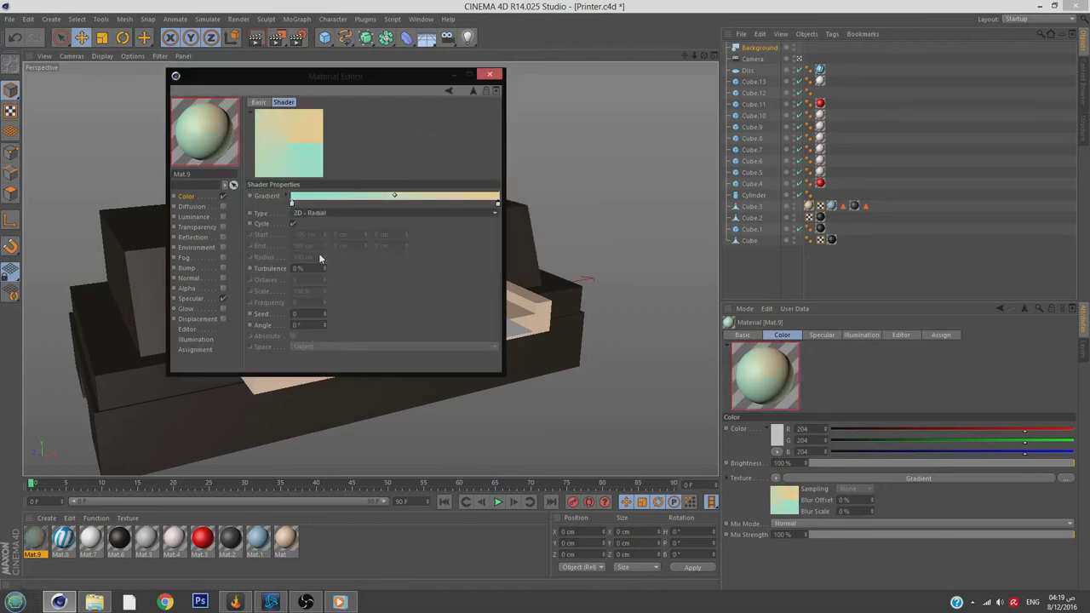
{"action": "left_click", "coordinate": [332, 213]}
{"action": "left_click", "coordinate": [325, 322]}
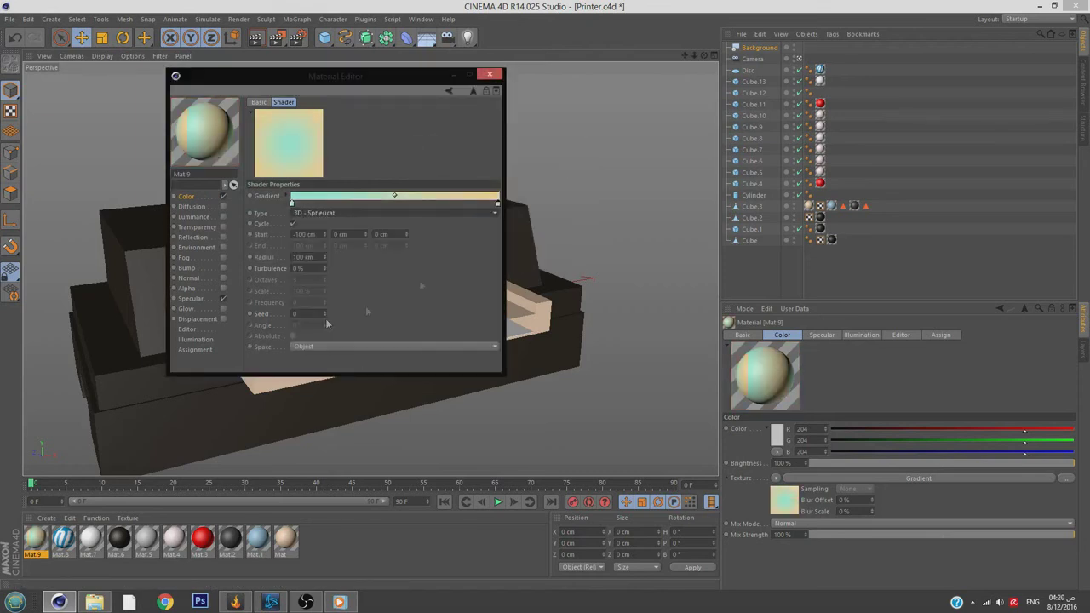
{"action": "left_click", "coordinate": [332, 213]}
{"action": "left_click", "coordinate": [320, 246]}
{"action": "left_click", "coordinate": [489, 74]}
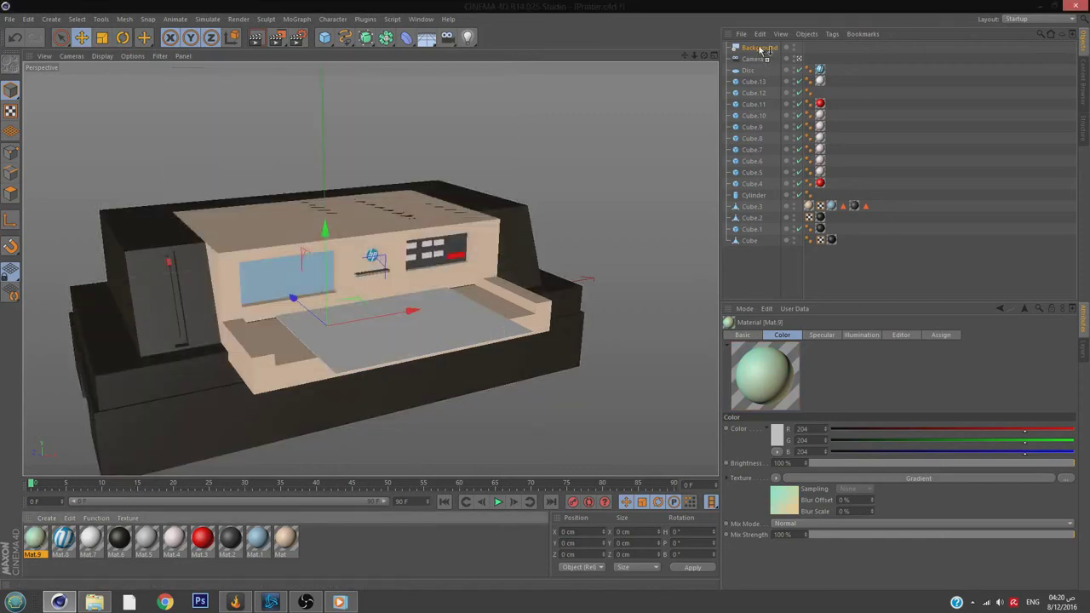
Apply the Mat.9 gradient to the Background and light the printer with a Physical Sky at 19:00.
{"action": "left_click", "coordinate": [832, 239]}
{"action": "left_click", "coordinate": [261, 39]}
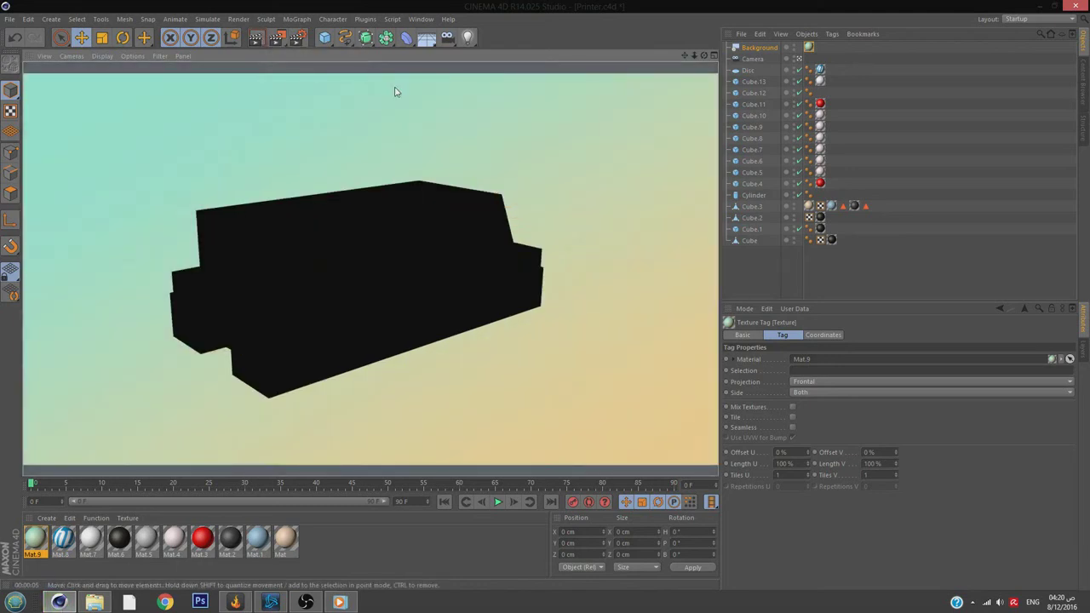
{"action": "left_click", "coordinate": [426, 38]}
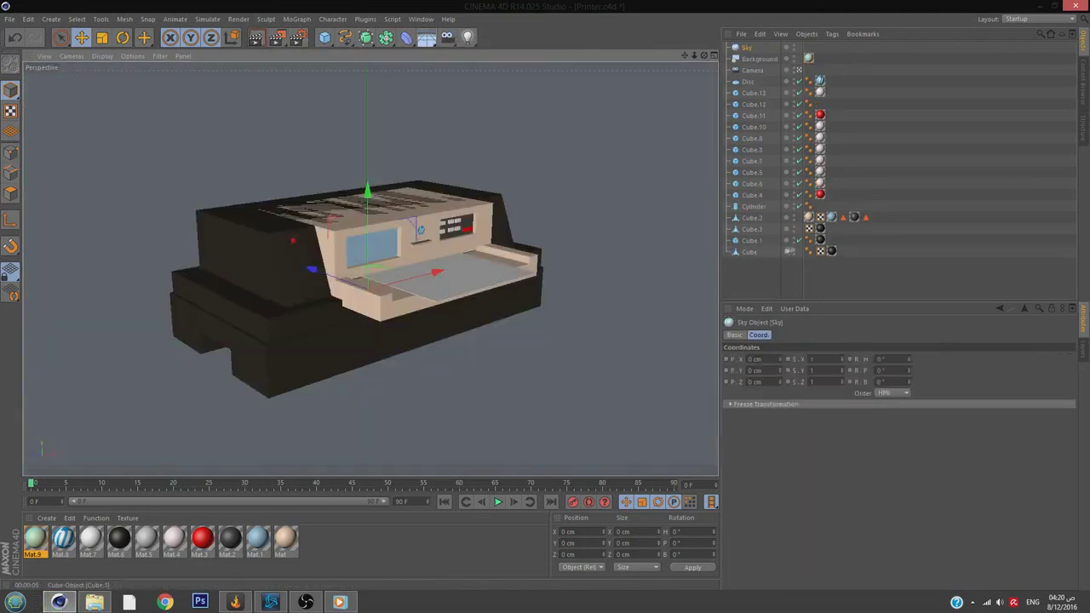
{"action": "left_click_drag", "start_coordinate": [426, 37], "coordinate": [558, 53]}
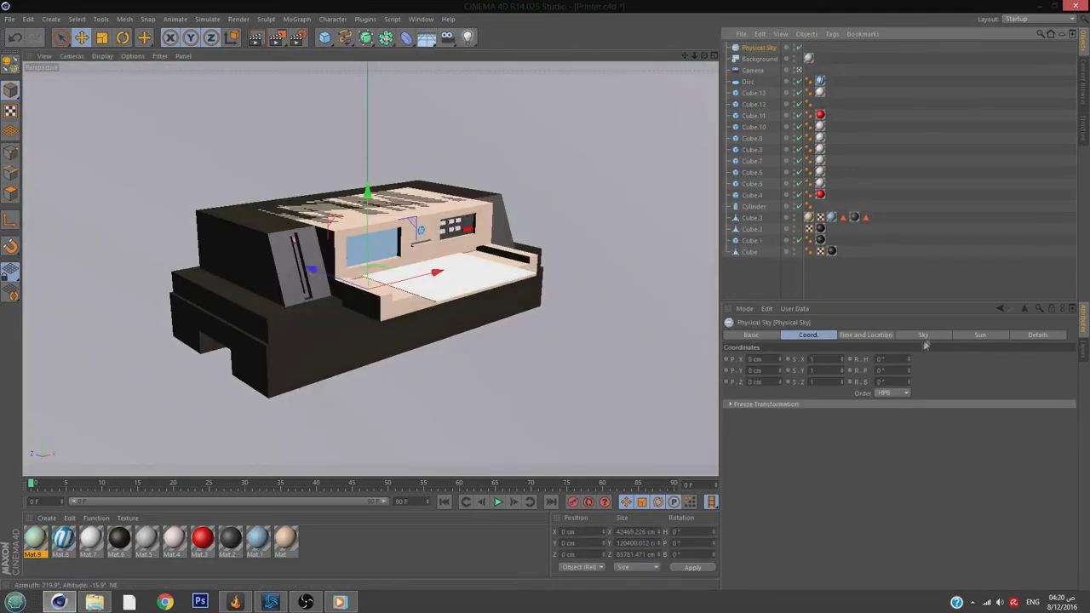
{"action": "left_click", "coordinate": [923, 334]}
{"action": "left_click", "coordinate": [865, 335]}
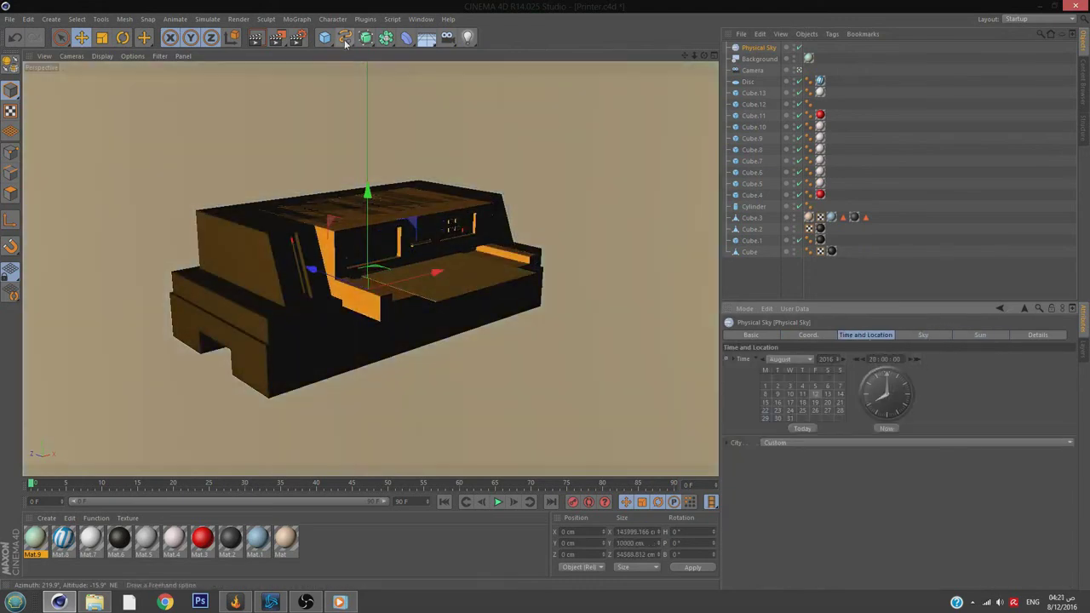
{"action": "key", "text": "ctrl+r"}
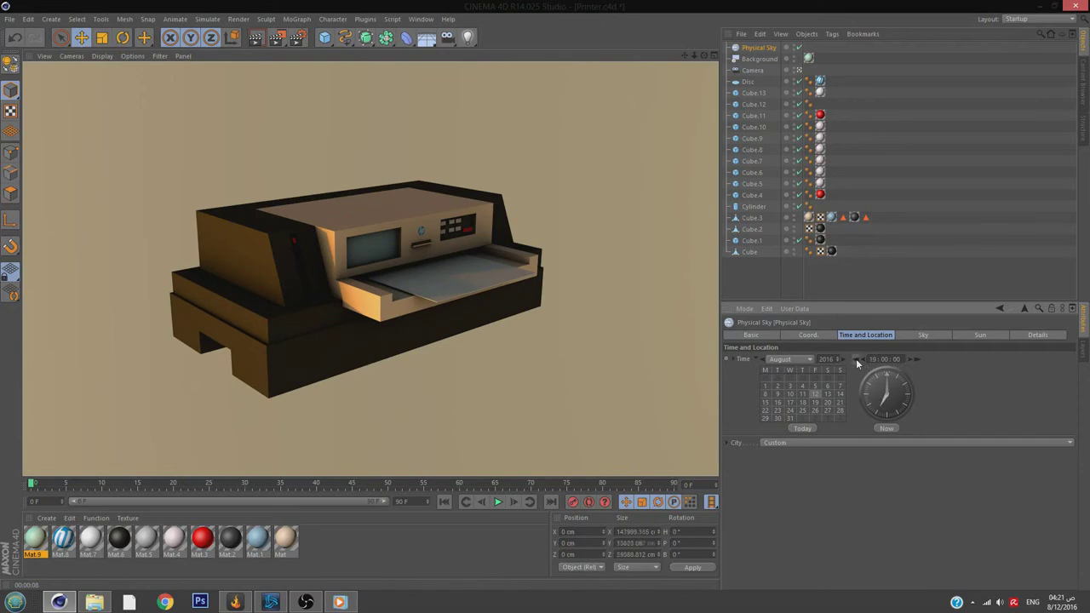
{"action": "key", "text": "ctrl+r"}
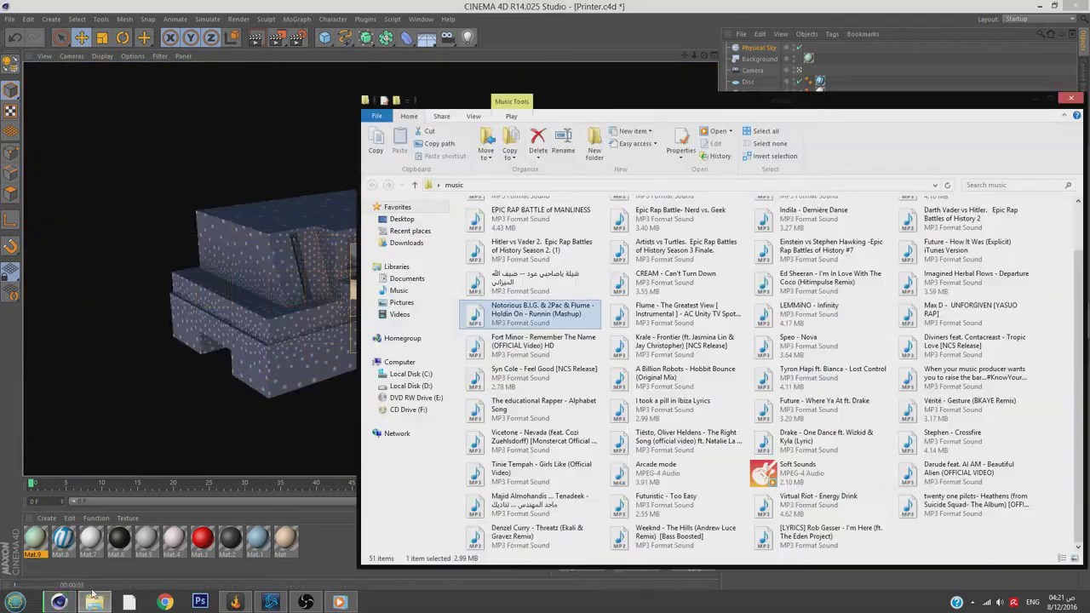